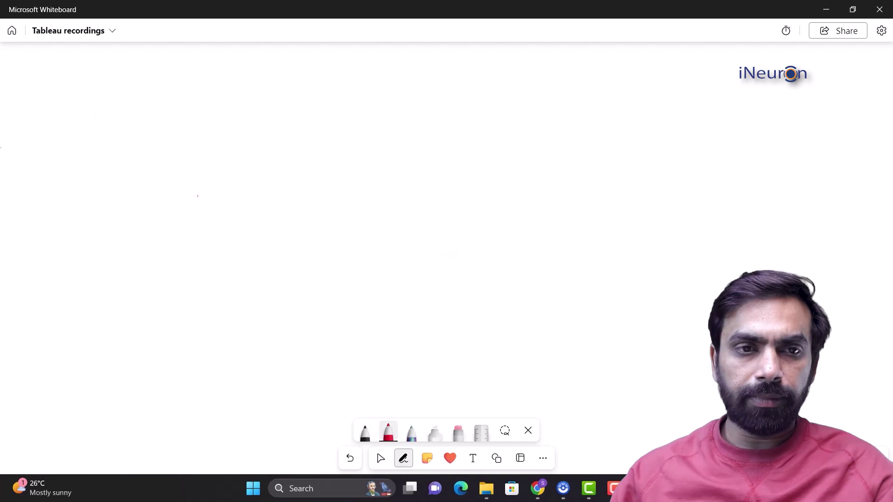
- Handwrite "Tableau" in red ink and draw a connector from it that splits into three branches, with arrowheads on the upper and middle ones
left_click_drag(199, 195, 190, 220)
mouse_move(185, 197)
left_mouse_down()
mouse_move(190, 219)
mouse_move(212, 191)
mouse_move(207, 216)
mouse_move(223, 198)
mouse_move(240, 216)
mouse_move(248, 206)
mouse_move(250, 215)
mouse_move(357, 214)
left_mouse_up()
left_click(263, 213)
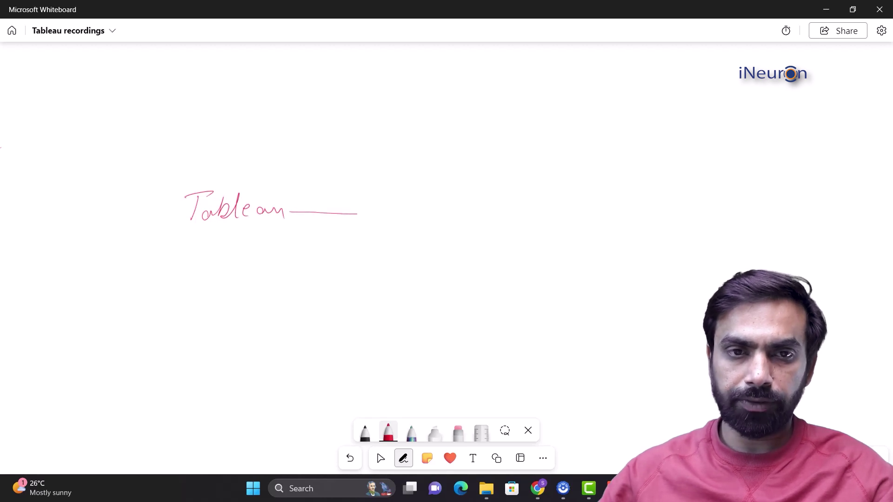
mouse_move(362, 127)
left_mouse_down()
mouse_move(350, 316)
mouse_move(434, 329)
left_mouse_up()
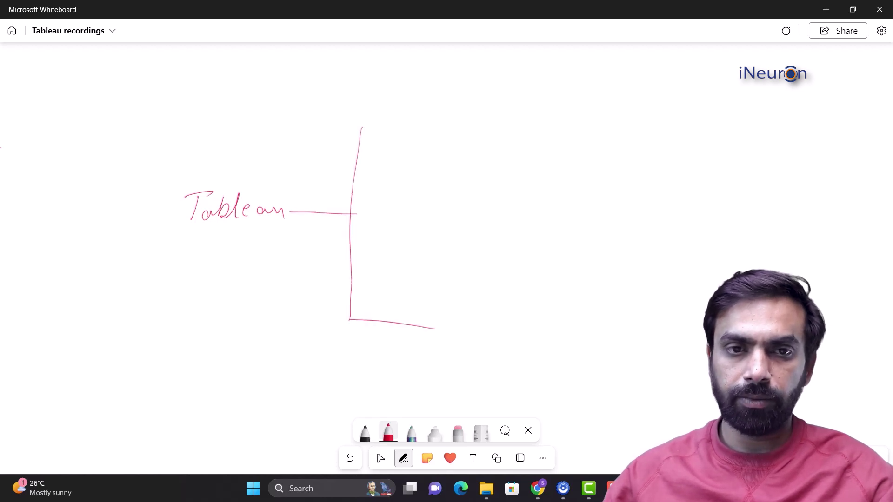
mouse_move(352, 215)
left_mouse_down()
mouse_move(413, 222)
mouse_move(409, 229)
left_mouse_up()
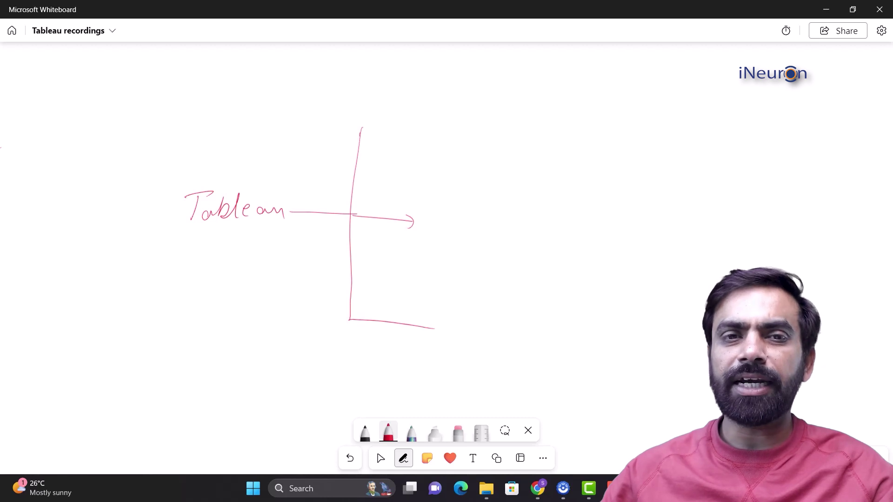
mouse_move(360, 134)
left_mouse_down()
mouse_move(366, 113)
mouse_move(428, 117)
left_mouse_up()
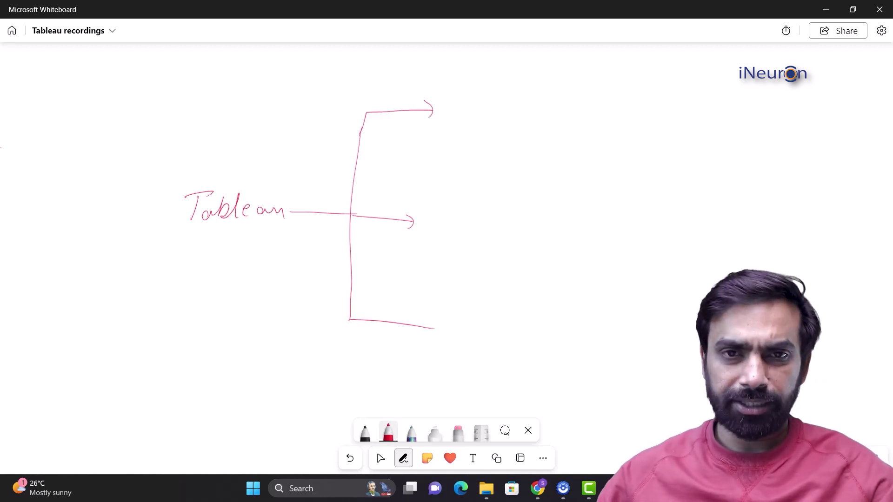
- Handwrite "Data Visualization" beside the upper branch, underline "Visualization" and close the label with a square bracket
mouse_move(449, 99)
left_mouse_down()
mouse_move(470, 102)
mouse_move(459, 119)
left_mouse_up()
mouse_move(454, 103)
left_mouse_down()
mouse_move(457, 116)
mouse_move(494, 117)
left_mouse_up()
left_click_drag(501, 97, 504, 117)
left_click(521, 109)
left_click_drag(499, 103, 533, 112)
mouse_move(486, 129)
left_mouse_down()
mouse_move(487, 143)
mouse_move(497, 128)
left_mouse_up()
left_click(504, 131)
mouse_move(504, 135)
left_mouse_down()
mouse_move(522, 134)
mouse_move(515, 145)
mouse_move(552, 145)
left_mouse_up()
mouse_move(556, 144)
left_mouse_down()
mouse_move(566, 124)
mouse_move(563, 141)
left_mouse_up()
left_click_drag(572, 135, 613, 138)
left_click(571, 130)
mouse_move(605, 126)
left_mouse_down()
mouse_move(626, 139)
mouse_move(665, 143)
left_mouse_up()
mouse_move(516, 155)
left_mouse_down()
mouse_move(560, 152)
mouse_move(551, 157)
left_mouse_up()
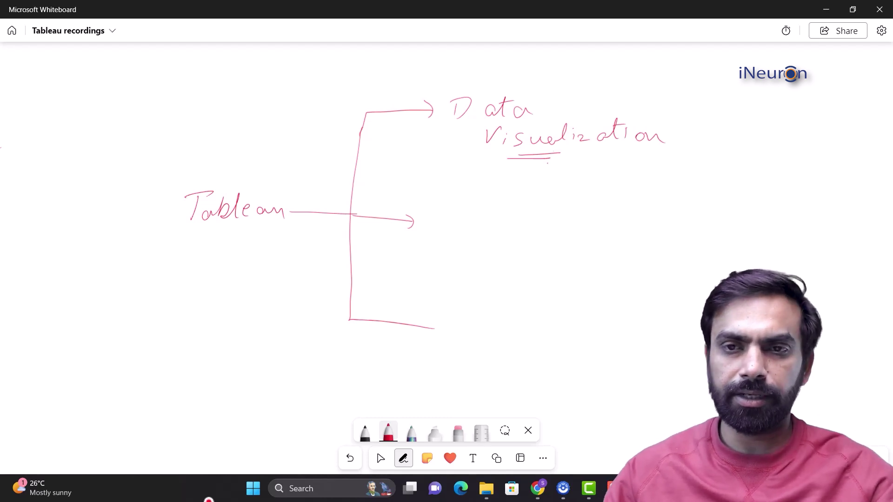
left_click_drag(655, 92, 668, 150)
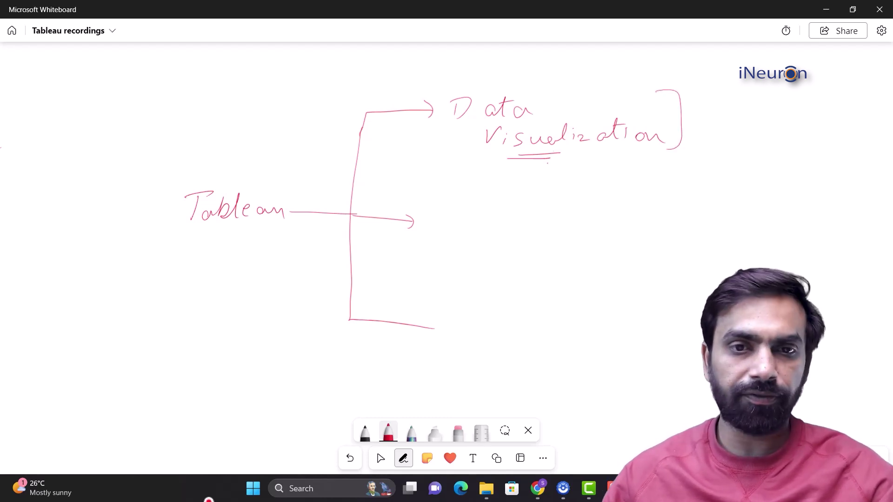
- Handwrite "Data Modeling" beside the middle branch and underline both words
mouse_move(430, 208)
left_mouse_down()
mouse_move(432, 231)
mouse_move(430, 212)
mouse_move(469, 232)
left_mouse_up()
mouse_move(480, 204)
left_mouse_down()
mouse_move(480, 230)
mouse_move(498, 221)
mouse_move(500, 231)
mouse_move(531, 230)
mouse_move(552, 212)
mouse_move(567, 228)
left_mouse_up()
left_click_drag(581, 220, 604, 228)
left_click_drag(612, 223, 635, 229)
mouse_move(641, 222)
left_mouse_down()
mouse_move(670, 252)
mouse_move(664, 235)
left_mouse_up()
left_click_drag(434, 242, 591, 239)
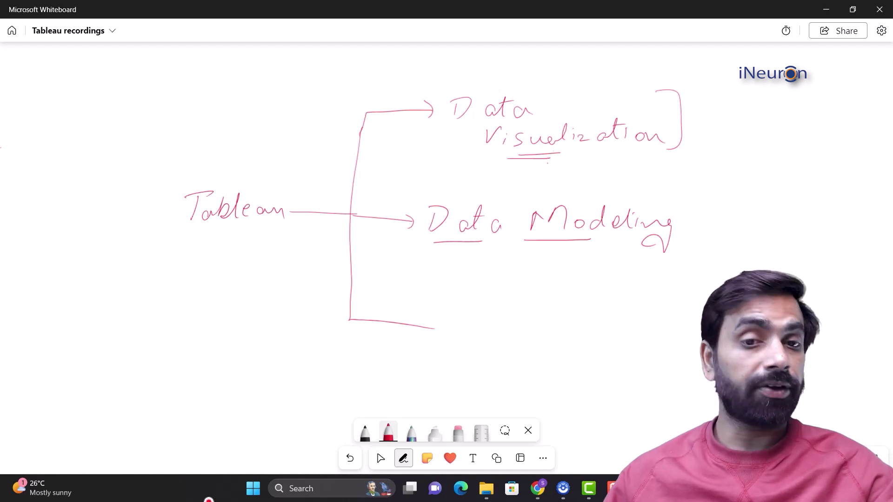
- Add an arrowhead to the lower branch, handwrite "Reporting" beside it, and close "Data Modeling" and "Reporting" with square brackets
left_click_drag(424, 321, 425, 341)
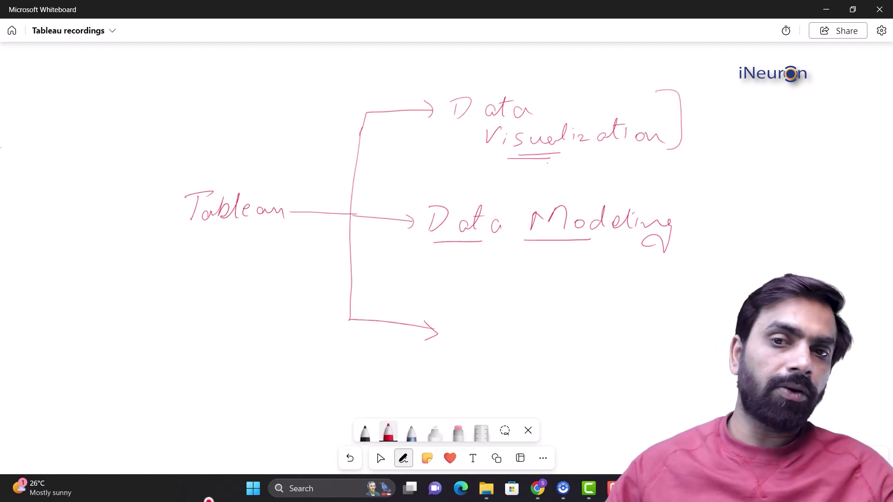
mouse_move(678, 201)
left_mouse_down()
mouse_move(695, 208)
mouse_move(679, 249)
left_mouse_up()
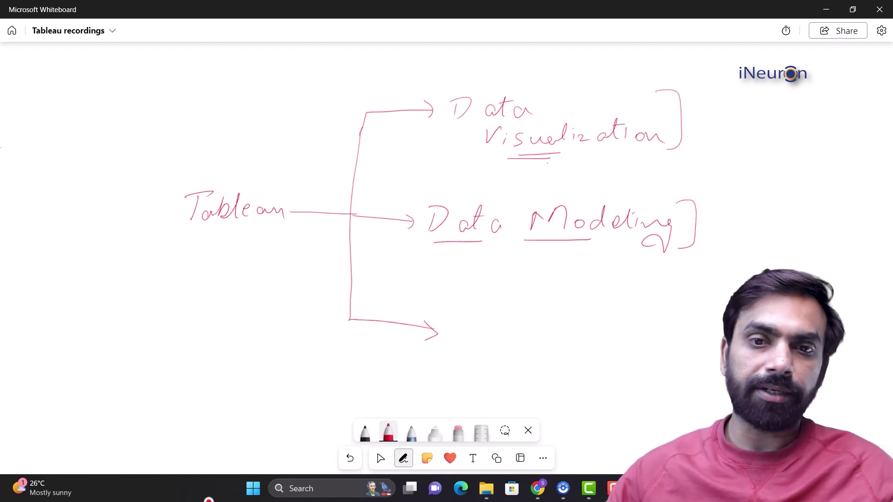
mouse_move(465, 316)
left_mouse_down()
mouse_move(458, 335)
mouse_move(465, 318)
mouse_move(482, 324)
mouse_move(485, 345)
mouse_move(488, 333)
mouse_move(510, 325)
mouse_move(576, 326)
mouse_move(573, 344)
left_mouse_up()
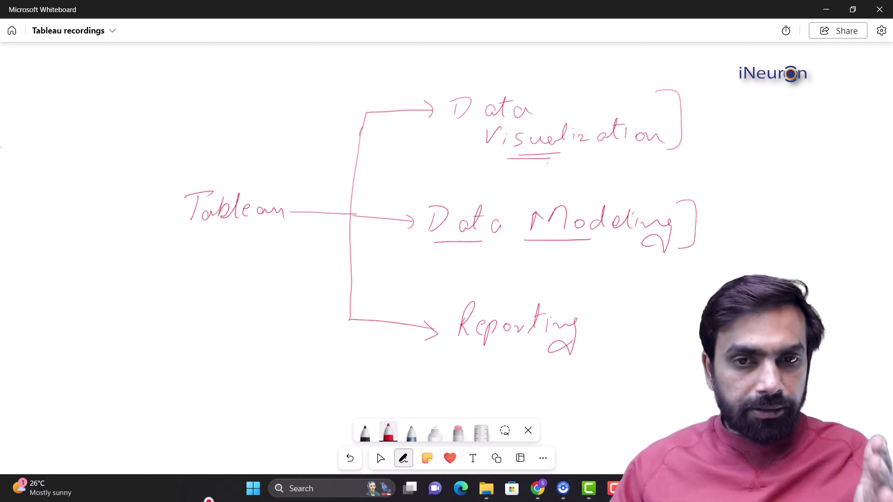
mouse_move(581, 301)
left_mouse_down()
mouse_move(598, 335)
mouse_move(582, 344)
left_mouse_up()
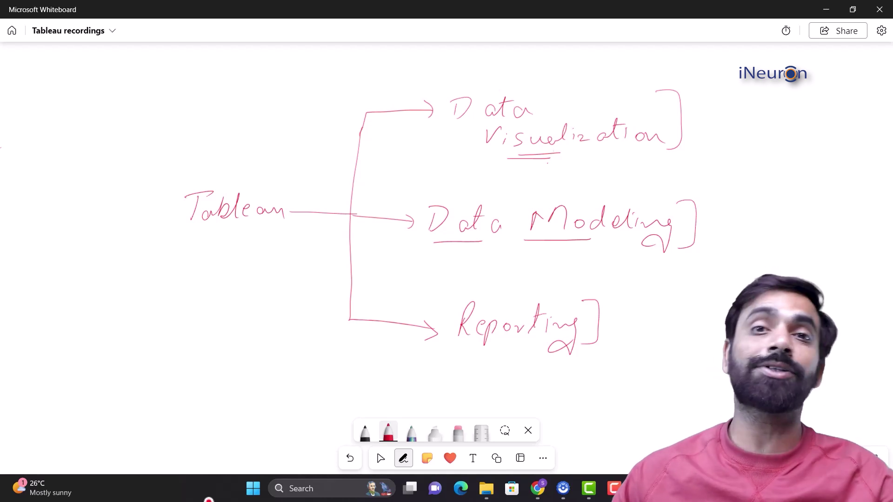
- Switch to Chrome, search for "tableau public download" in a new tab and open the "Download Now | Tableau Public" result
key("alt+Tab")
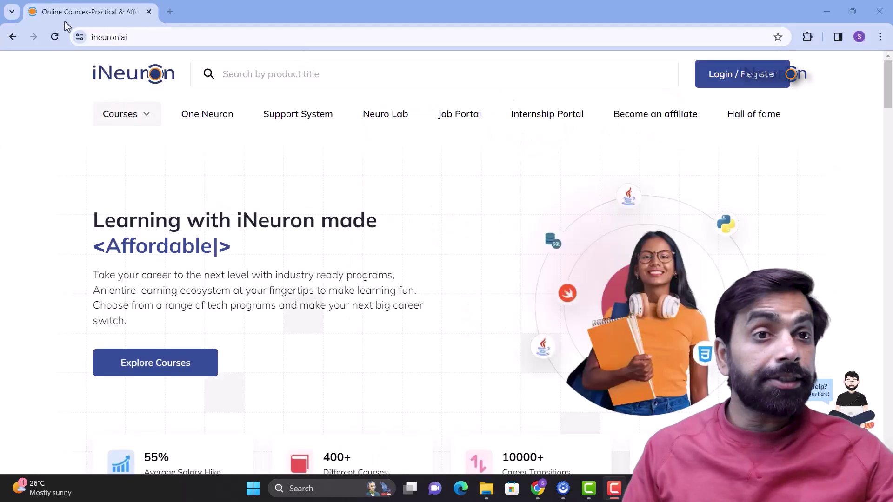
left_click(170, 12)
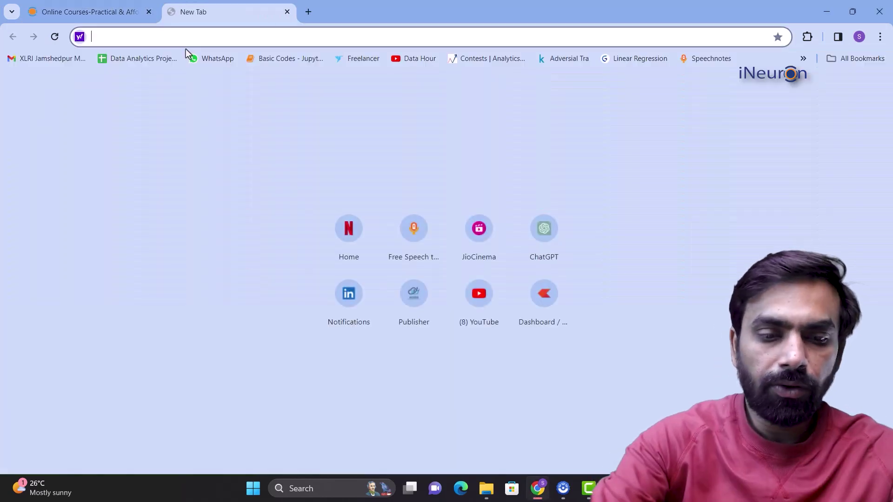
type("to")
type("ableau")
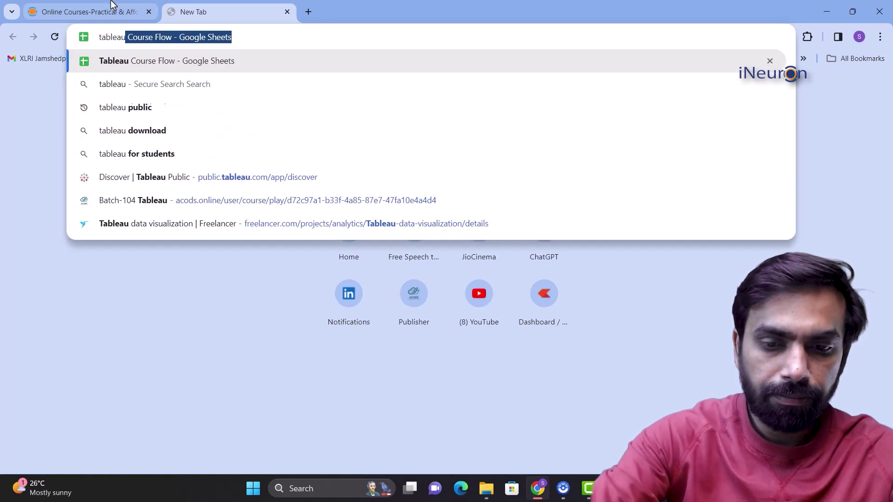
type(" pu")
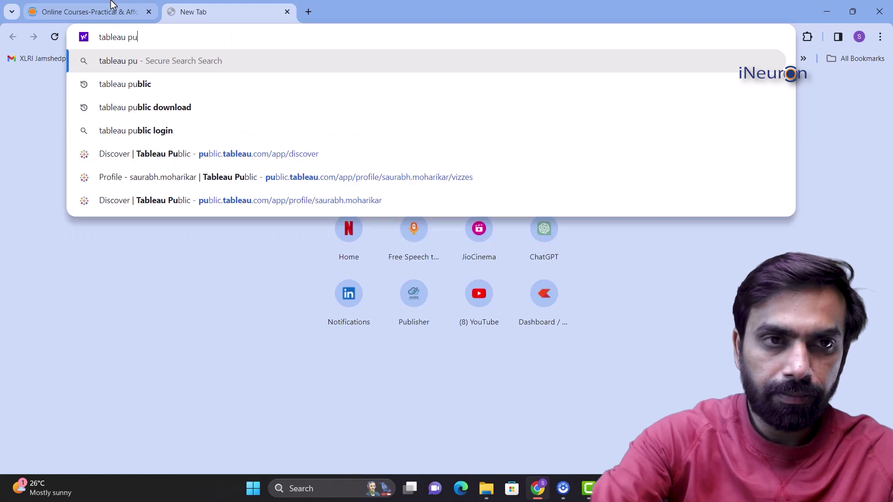
type("blic")
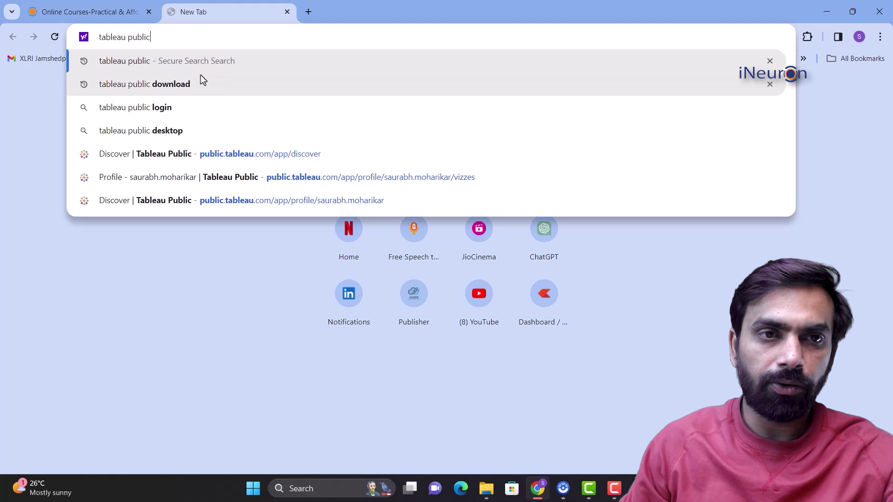
key("Down")
key("Return")
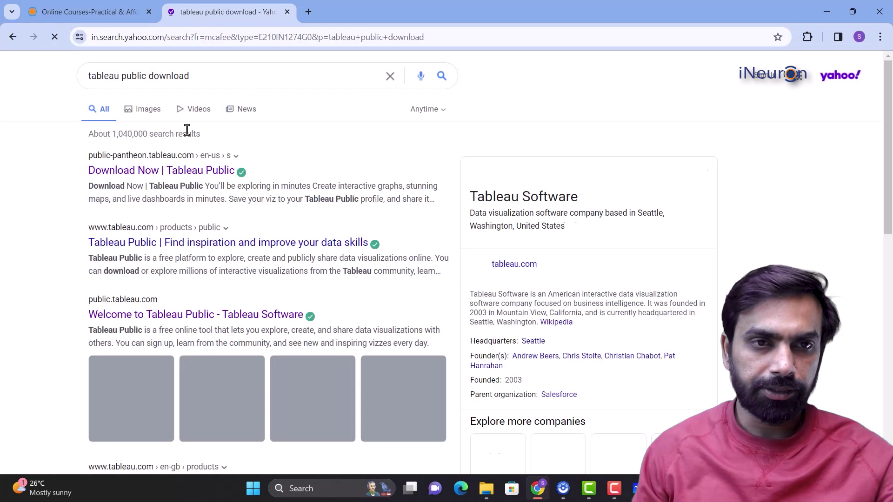
left_click(165, 176)
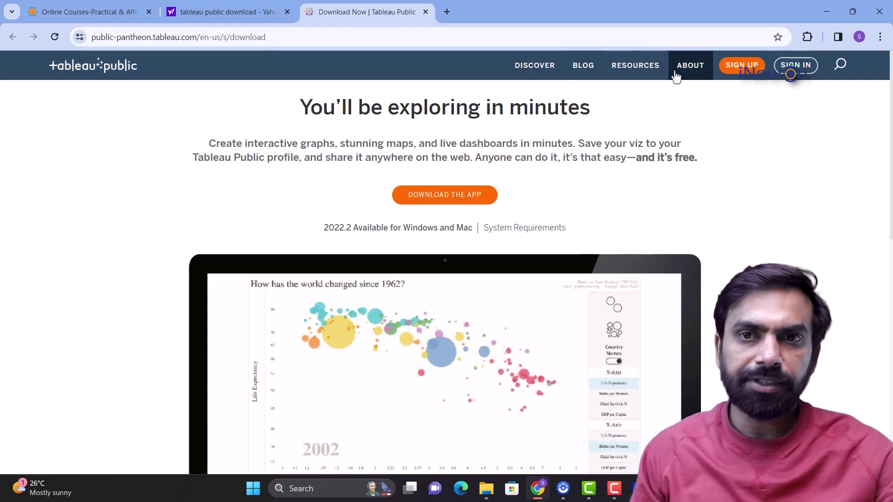
- Open the Tableau Public About page and look over its description of the platform
left_click(641, 69)
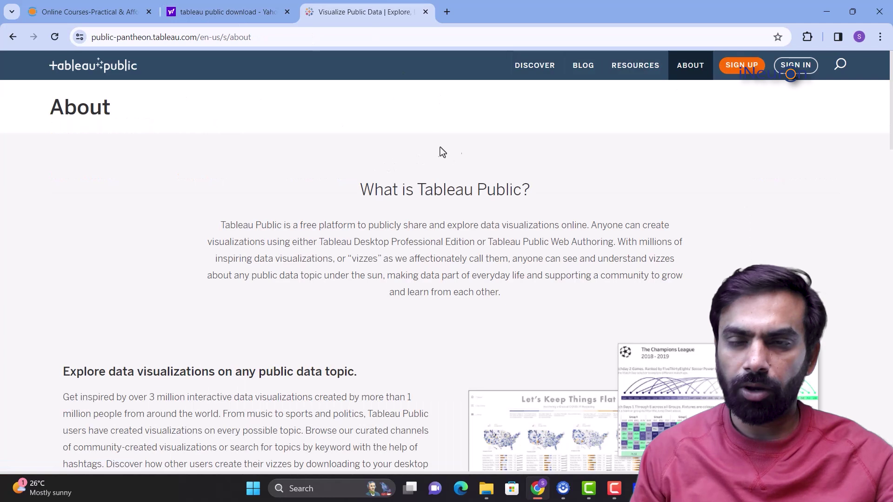
scroll(362, 241, "down", 4)
scroll(361, 241, "up", 4)
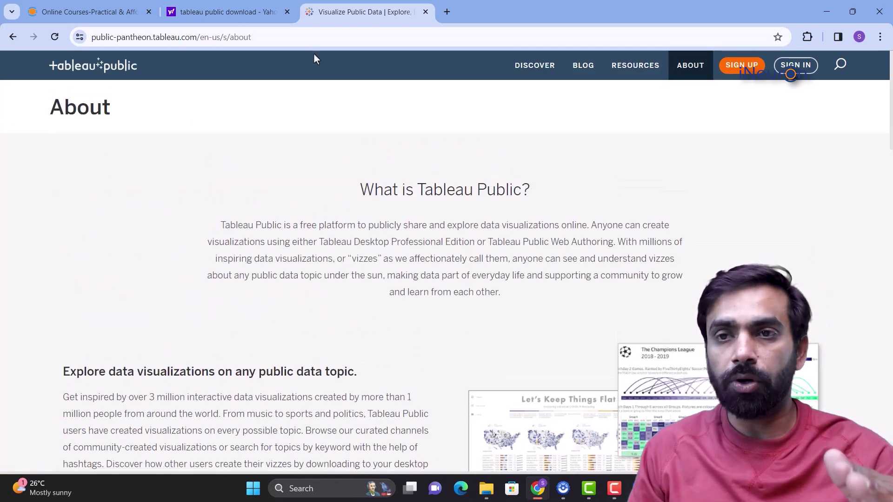
- Search the web for "tableau" and open the official tableau.com result, "Business Intelligence and Analytics Software | Tableau"
left_click(281, 44)
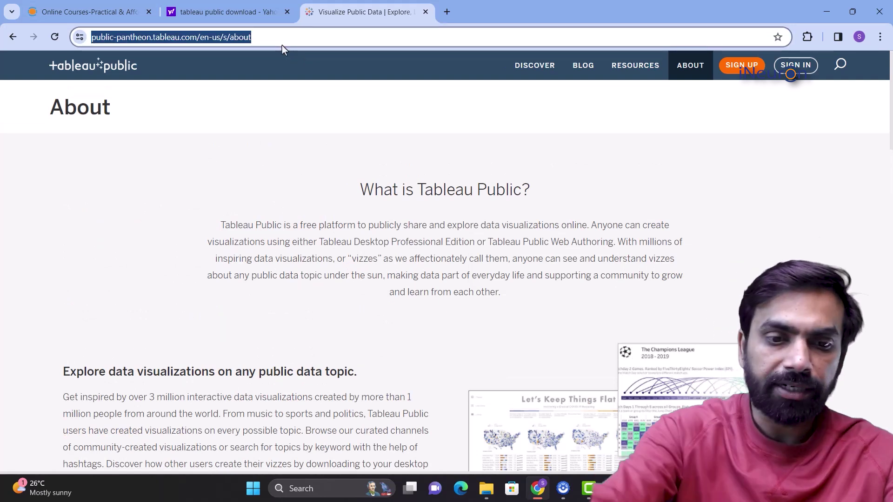
type("tableau")
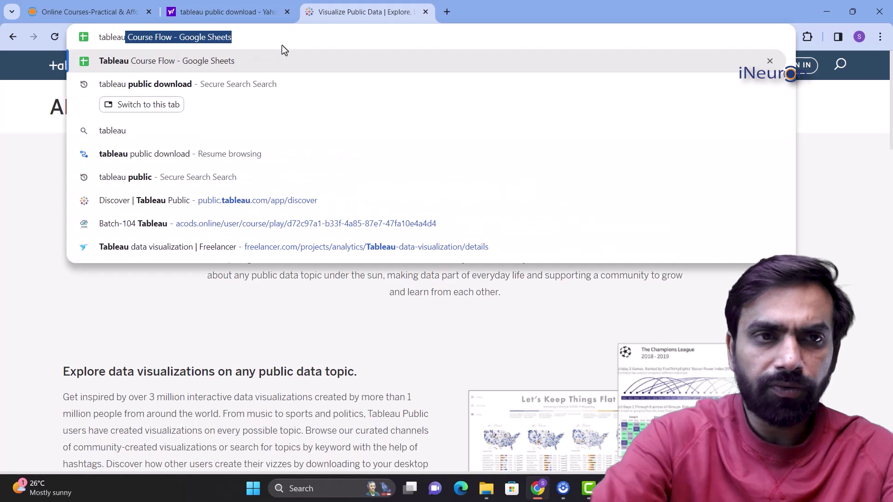
key("Delete")
key("Return")
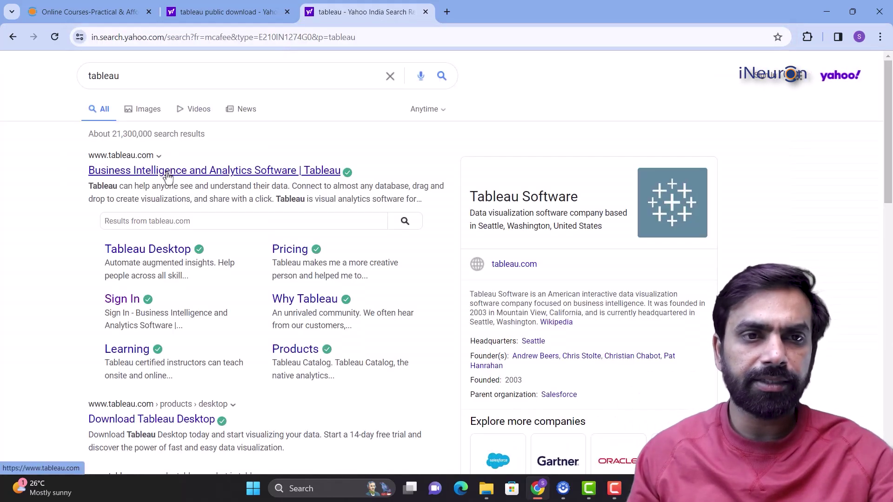
left_click(170, 170)
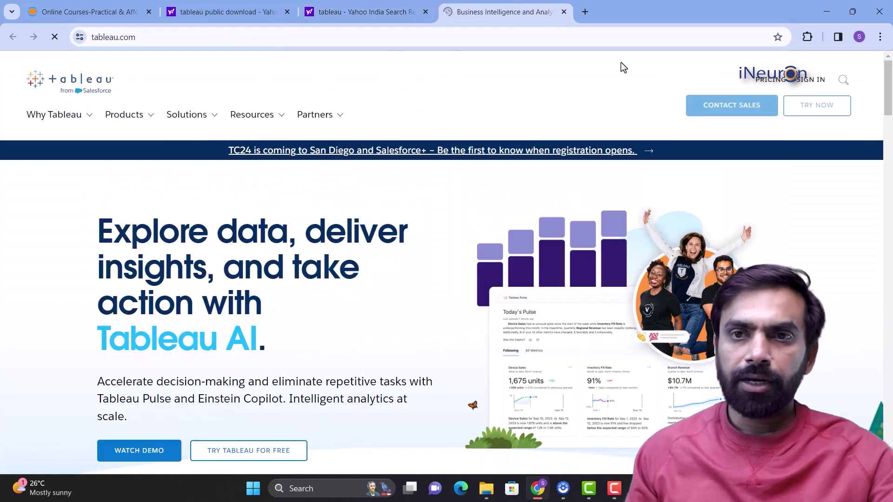
- Look through the Solutions, Why Tableau and Products offerings on the Tableau site, including Plans and Pricing
left_click(252, 114)
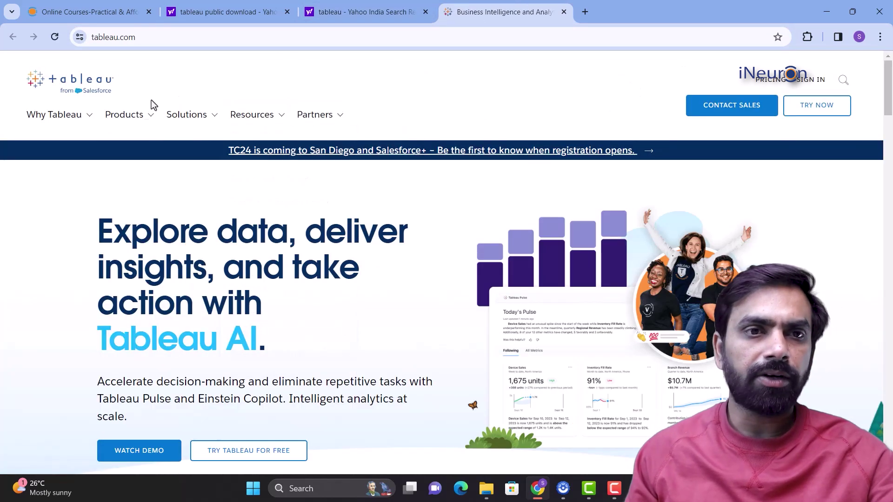
mouse_move(210, 125)
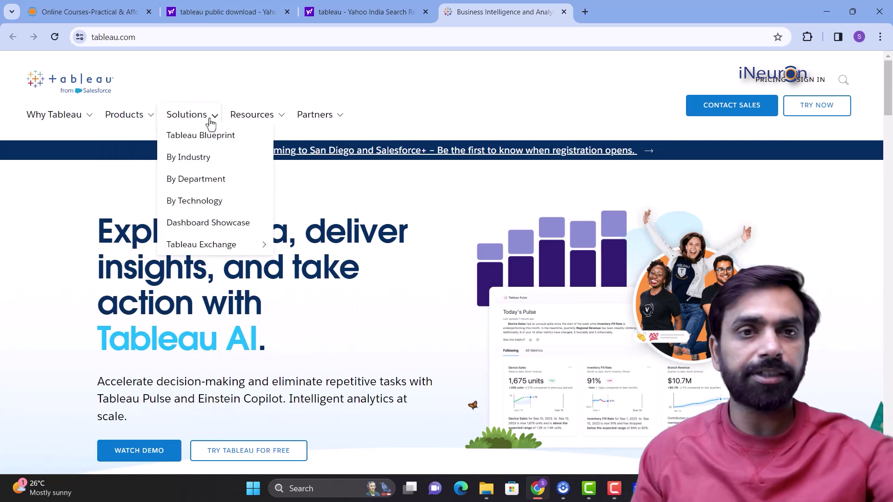
mouse_move(237, 127)
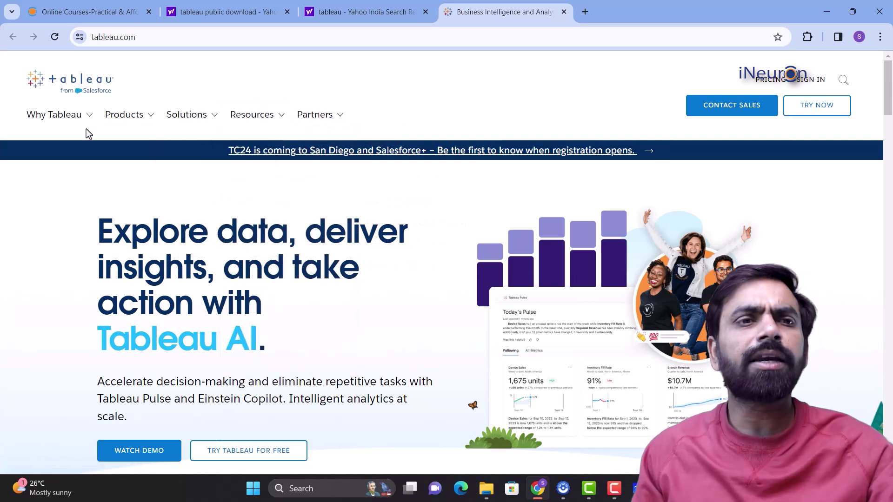
mouse_move(79, 128)
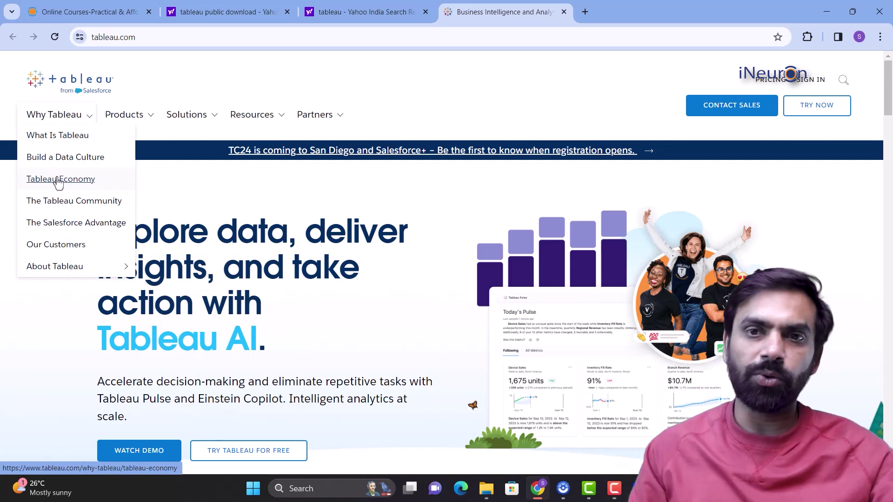
mouse_move(129, 118)
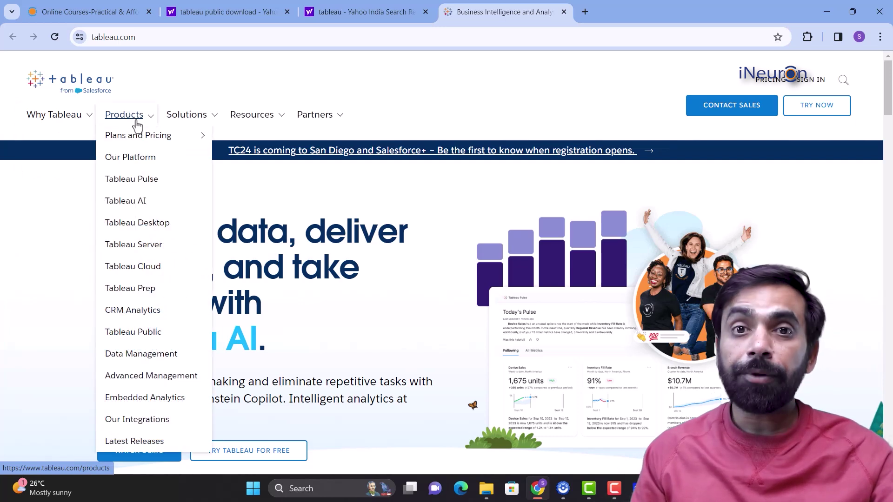
mouse_move(140, 141)
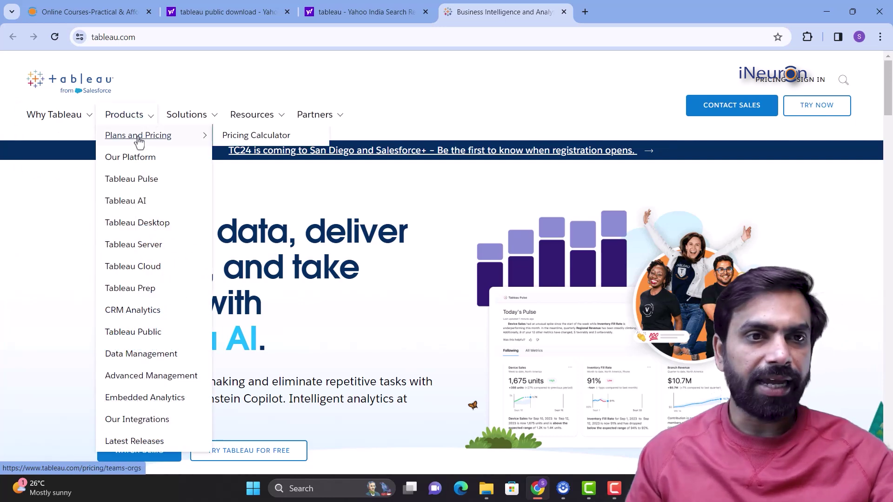
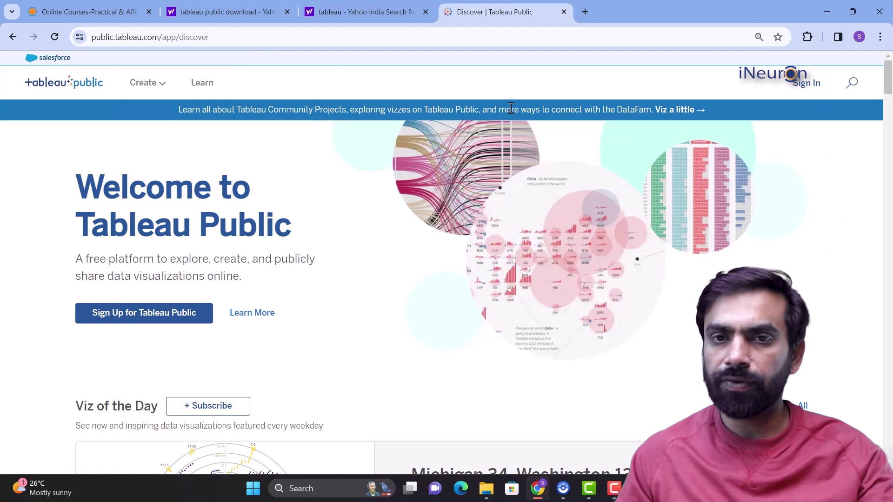
- Open the Tableau account registration form from the Tableau Public welcome page
scroll(279, 315, "down", 1)
scroll(273, 314, "up", 1)
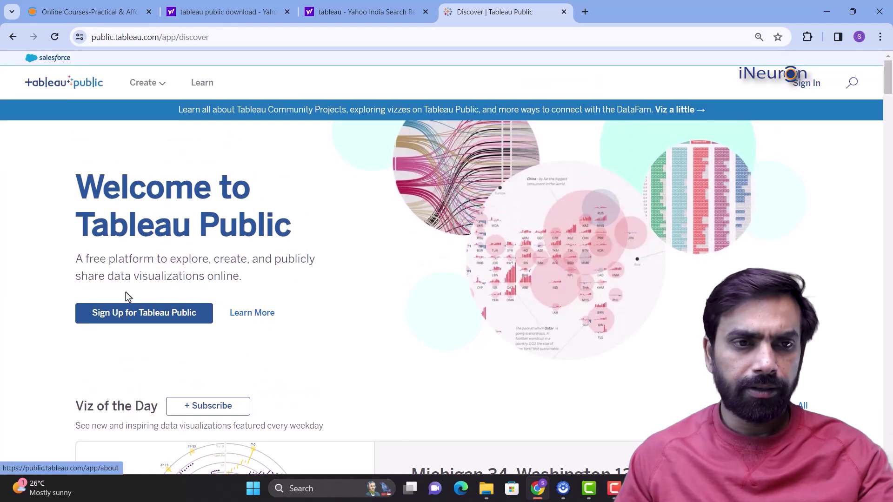
left_click(143, 325)
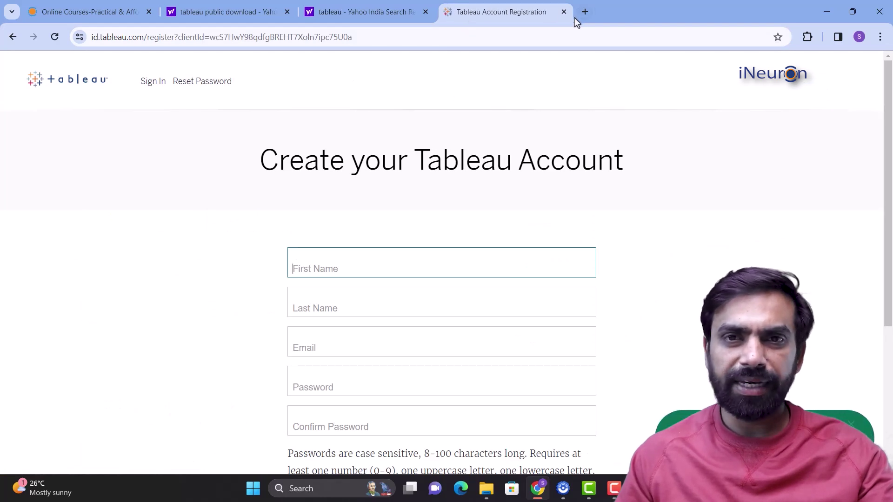
- Fill in the first name and last name on the account registration form with the saved details
scroll(259, 349, "down", 1)
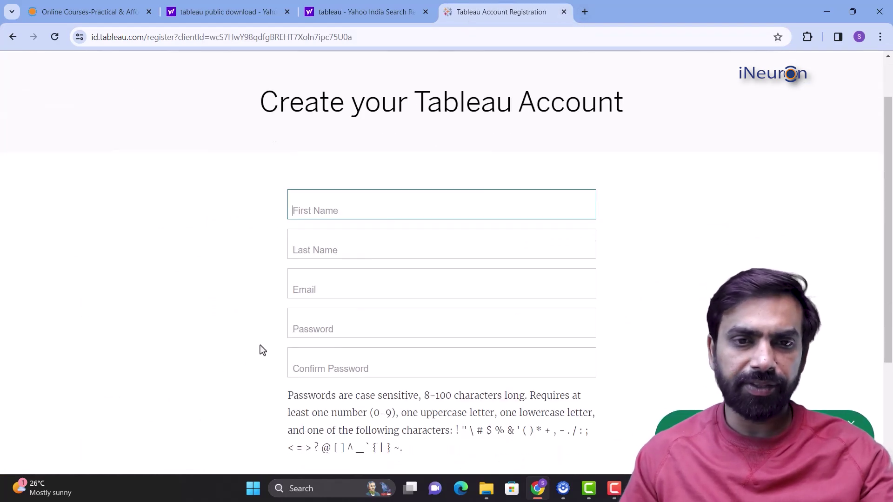
left_click(354, 205)
left_click(372, 245)
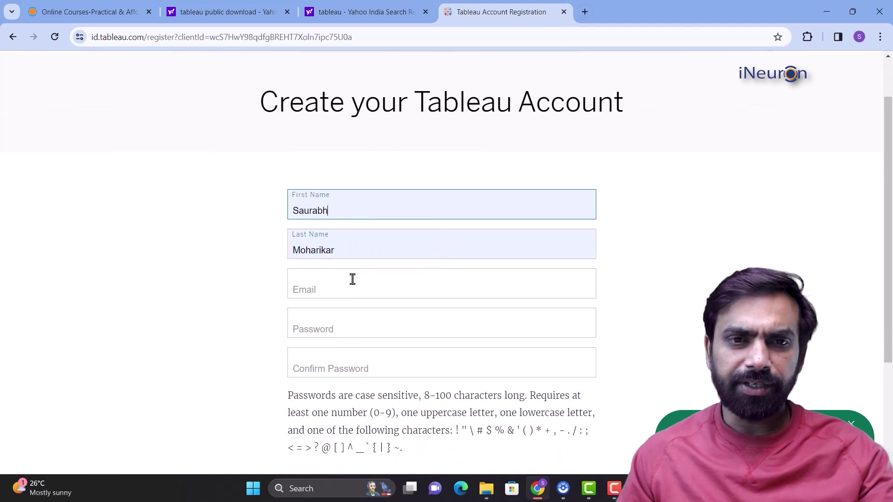
- Fill in the e-mail and password on the account registration form with the saved login
left_click(343, 288)
left_click(401, 360)
left_click(363, 335)
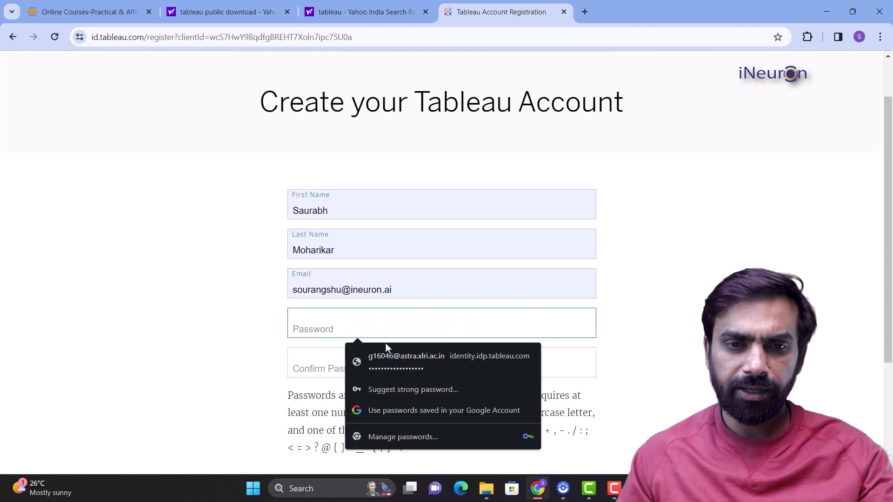
left_click(393, 361)
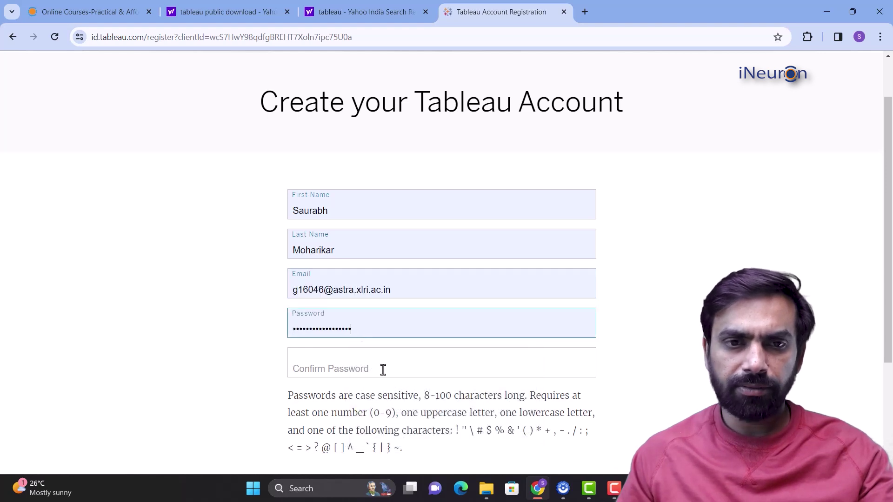
- Enter the account password again in the Confirm Password field and submit the Tableau account registration
left_click(344, 363)
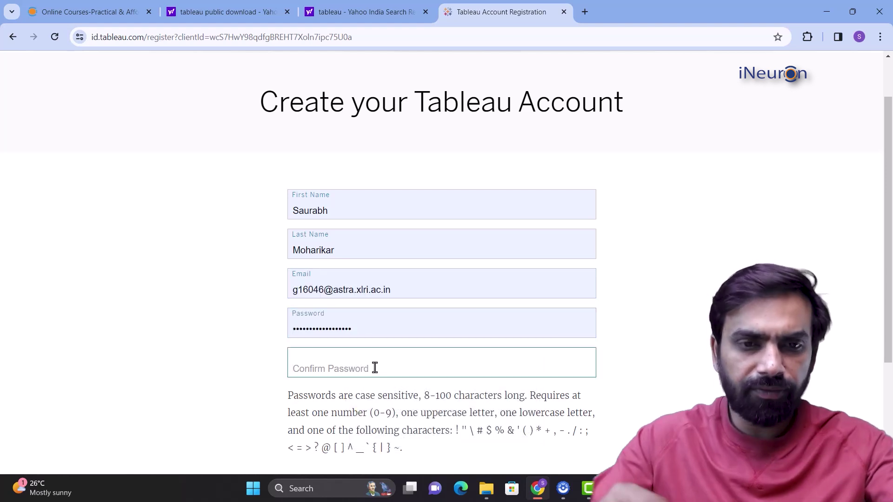
type("•••••••")
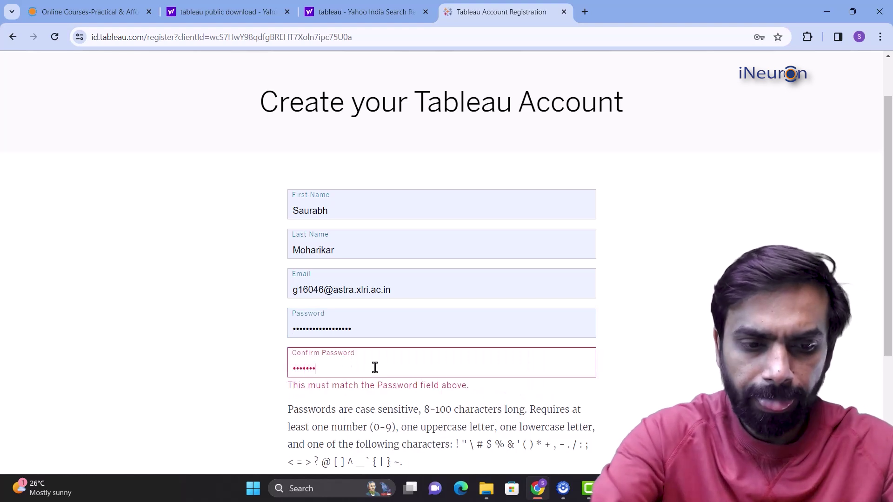
type("••••••••••")
scroll(462, 326, "down", 2)
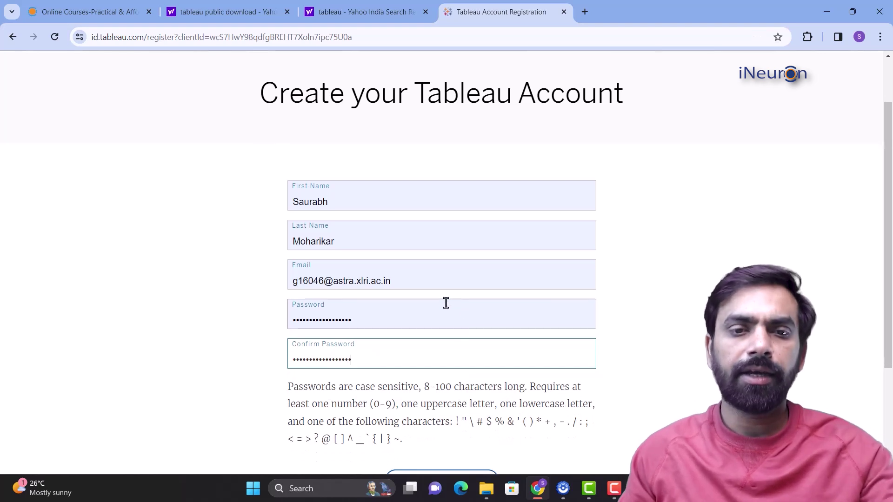
left_click(442, 375)
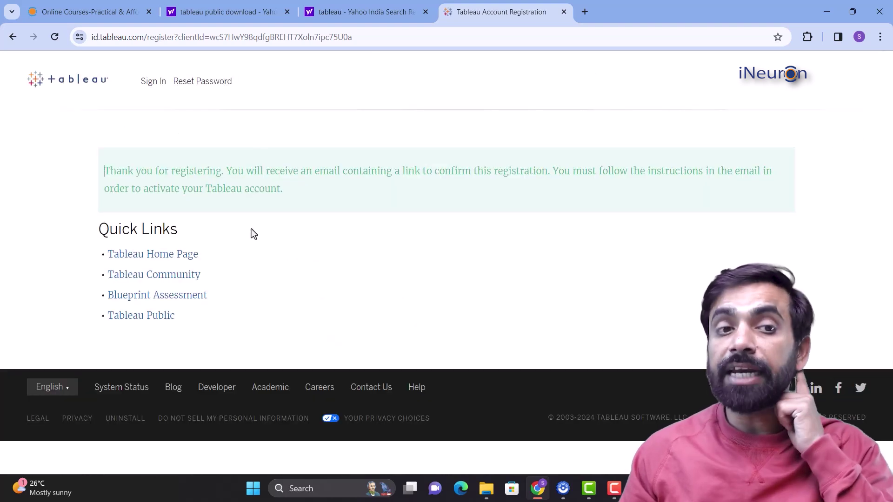
- Visit the Tableau home page and open the Tableau Public download page from the "tableau public download" search results
left_click(169, 255)
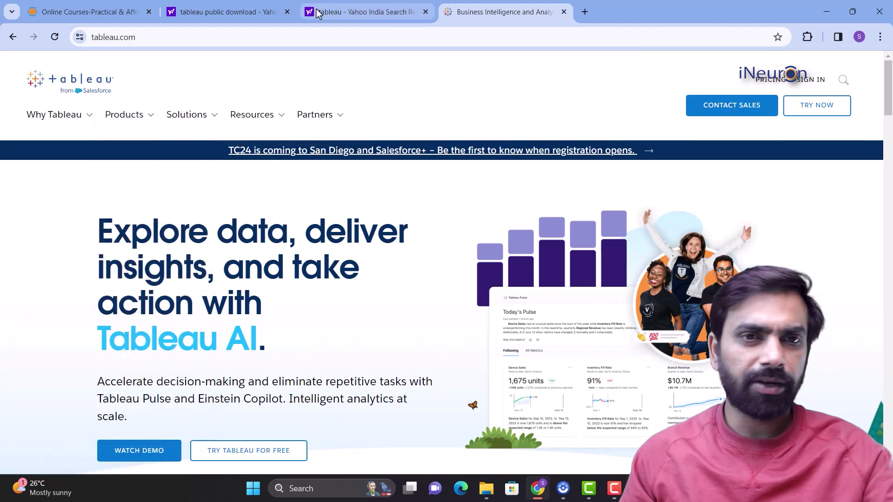
left_click(234, 18)
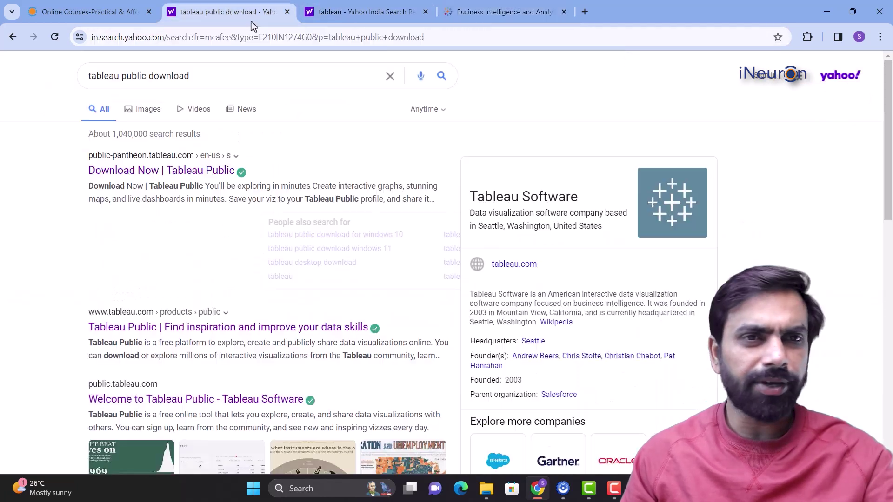
left_click(171, 174)
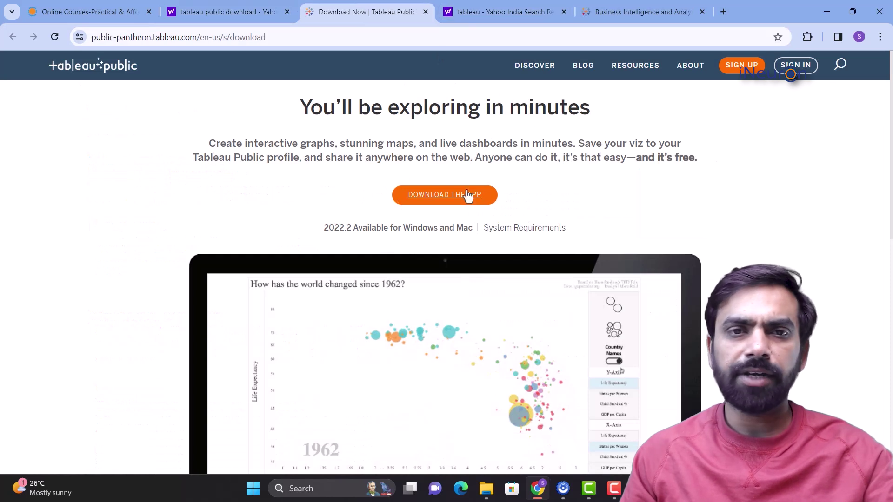
left_click(438, 196)
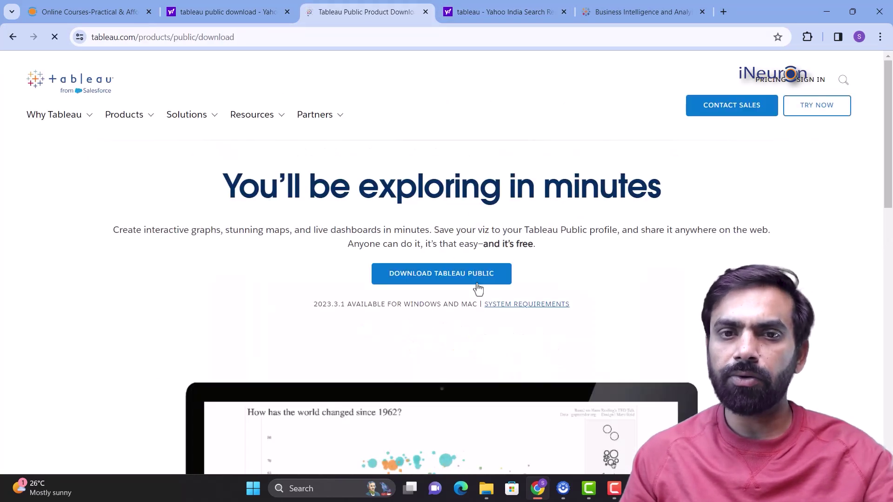
left_click(437, 276)
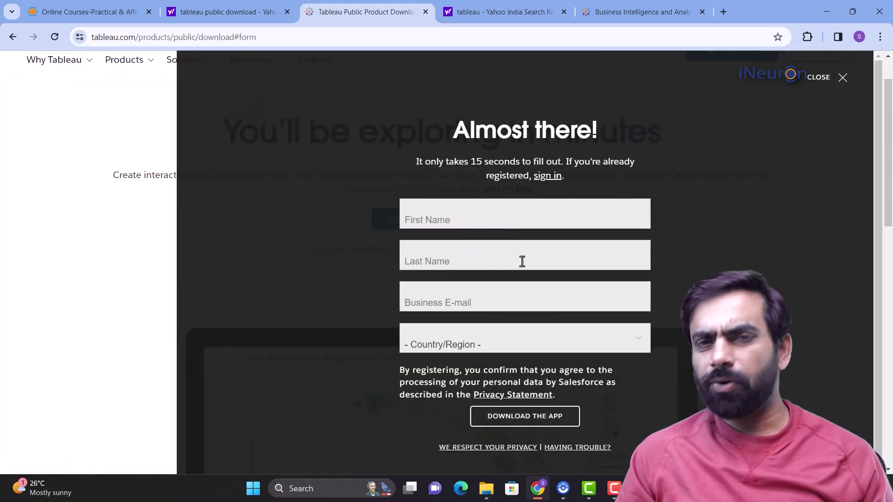
left_click(502, 224)
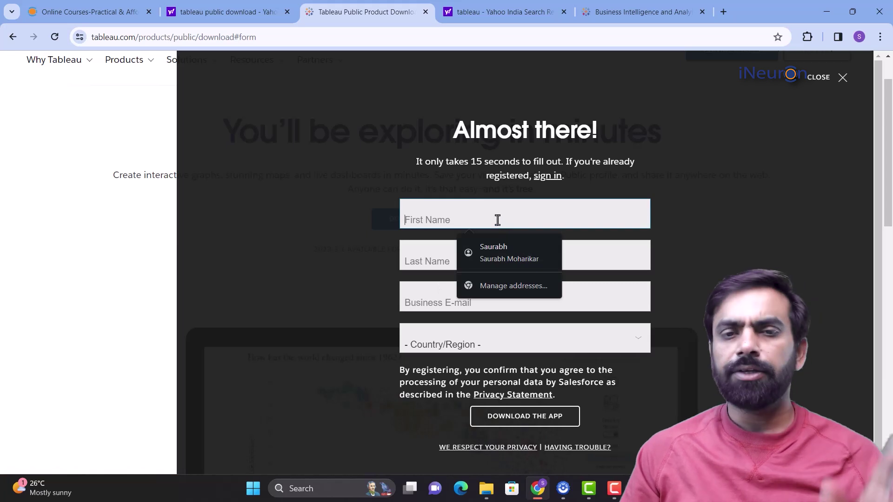
left_click(828, 79)
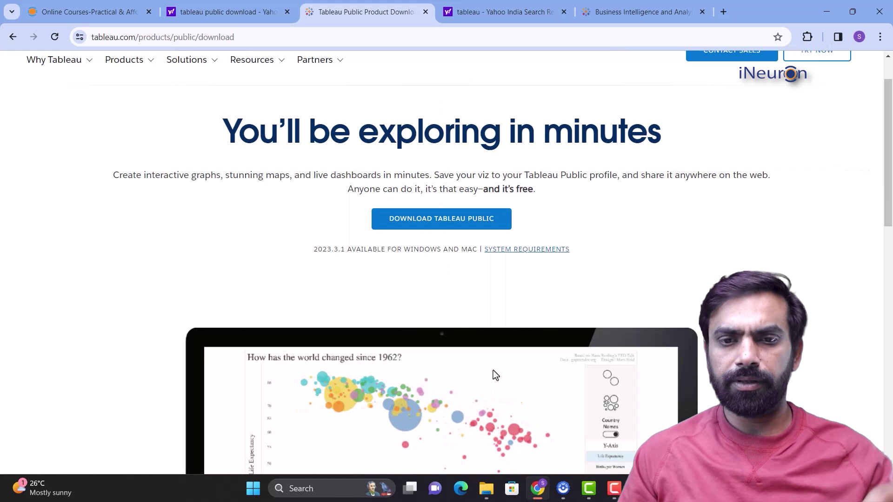
- Search the Datasets folder in File Explorer for "tableau" and return to the browser
key("super+e")
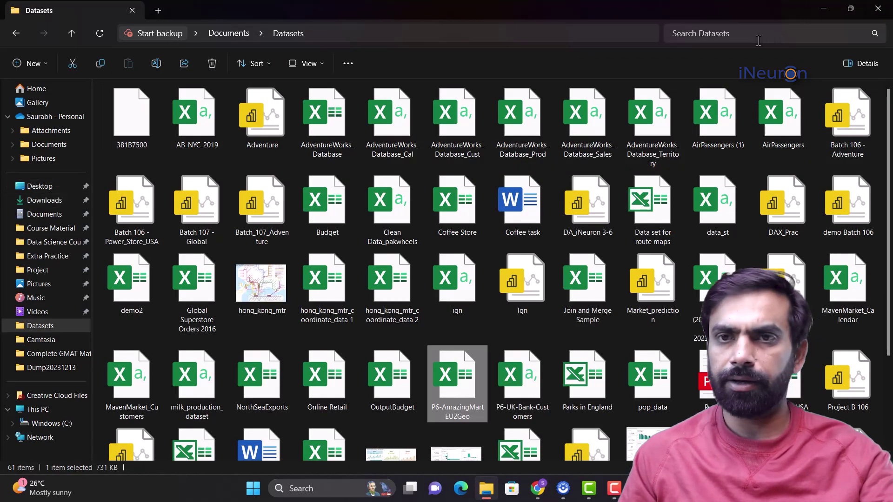
left_click(737, 37)
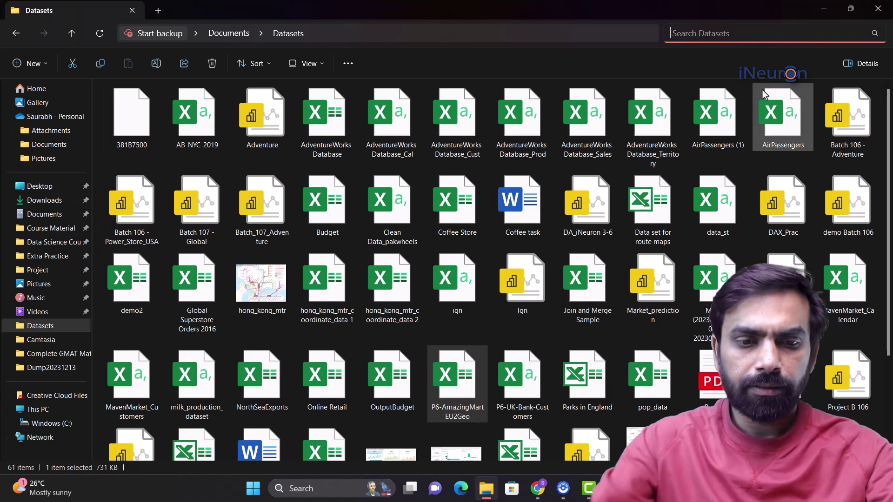
type("tableau")
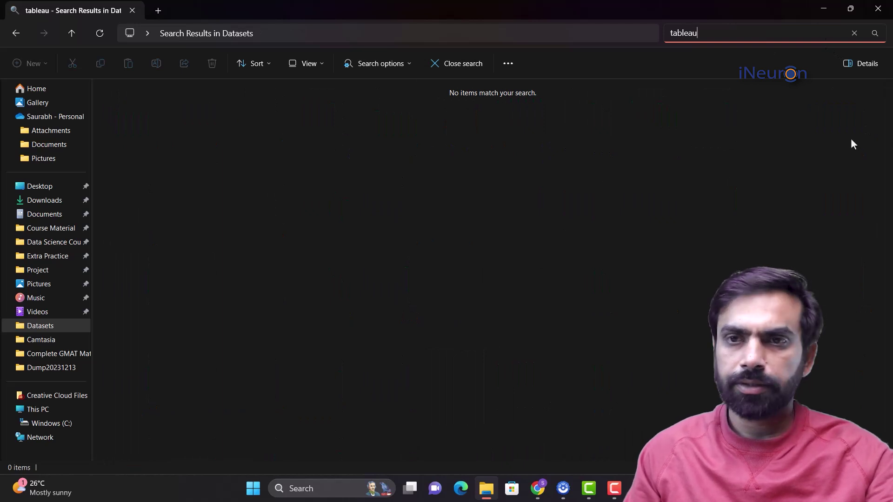
key("alt+Tab")
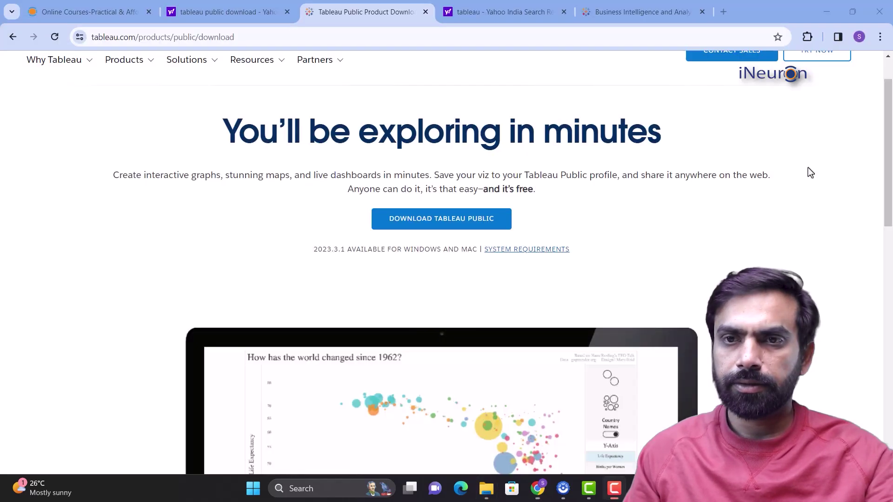
- Complete the Tableau Public download form with the saved contact details and India as country, and download the Windows version
left_click(428, 228)
left_click(504, 226)
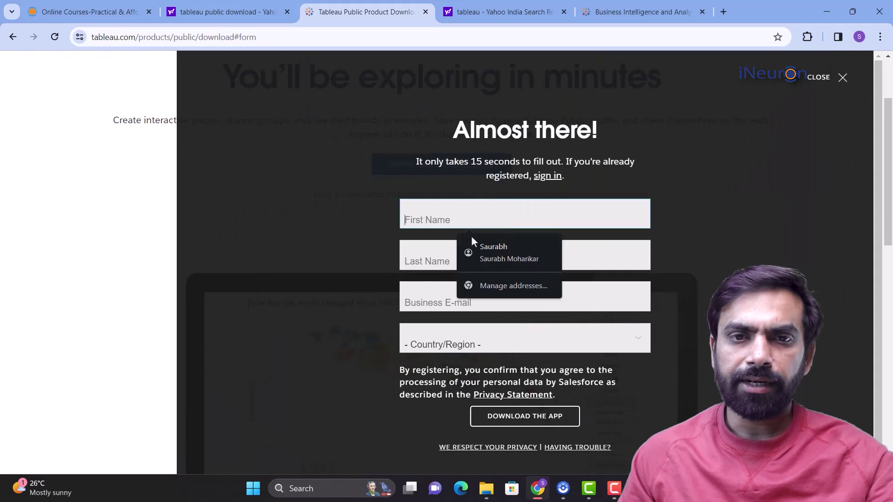
left_click(490, 257)
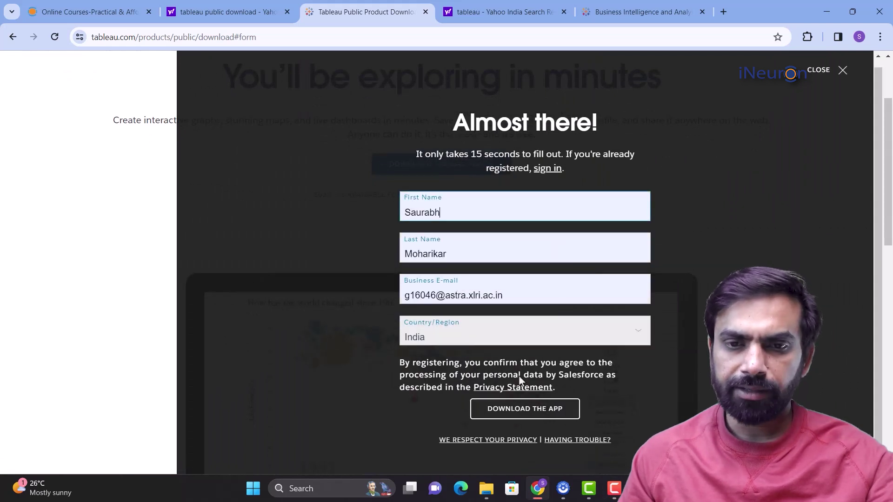
left_click(531, 412)
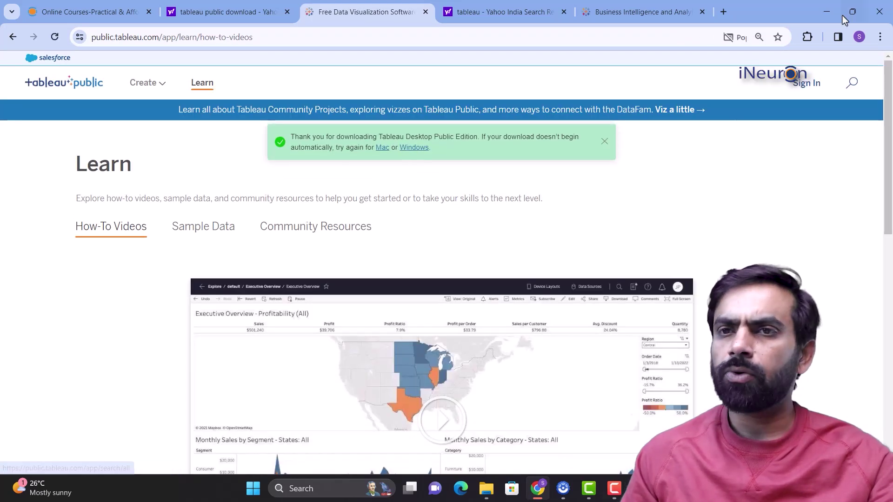
left_click(413, 148)
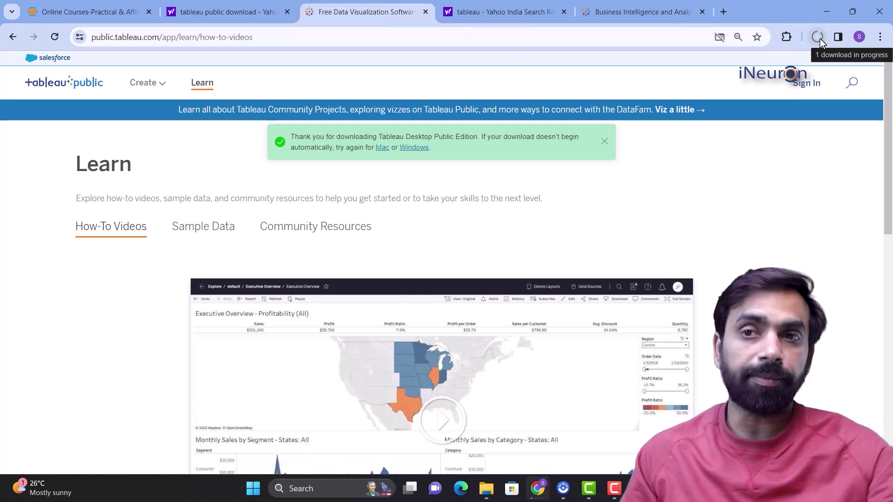
- Check the download progress and run the downloaded TableauPublicDesktop-64bit-2023-3-1.exe installer
left_click(819, 37)
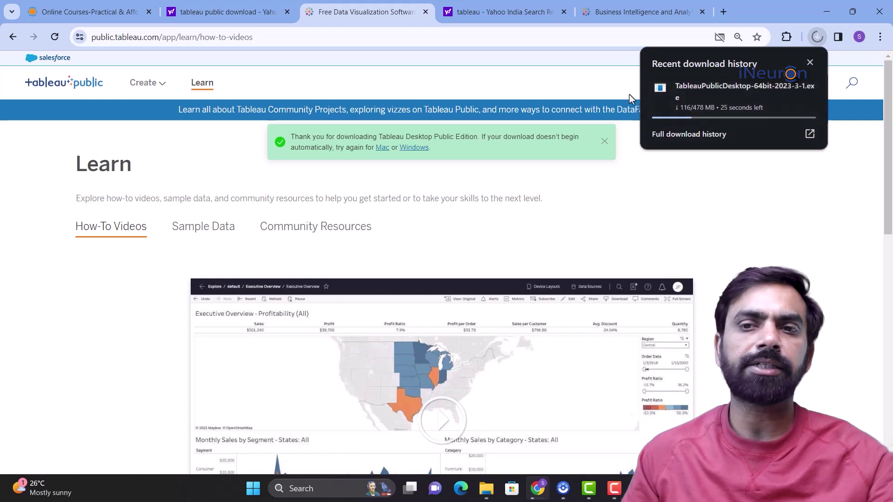
left_click(810, 62)
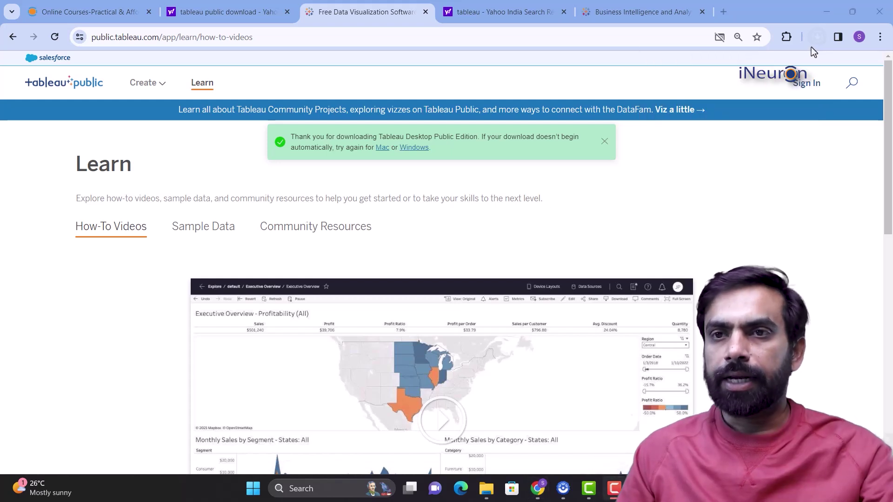
left_click(821, 37)
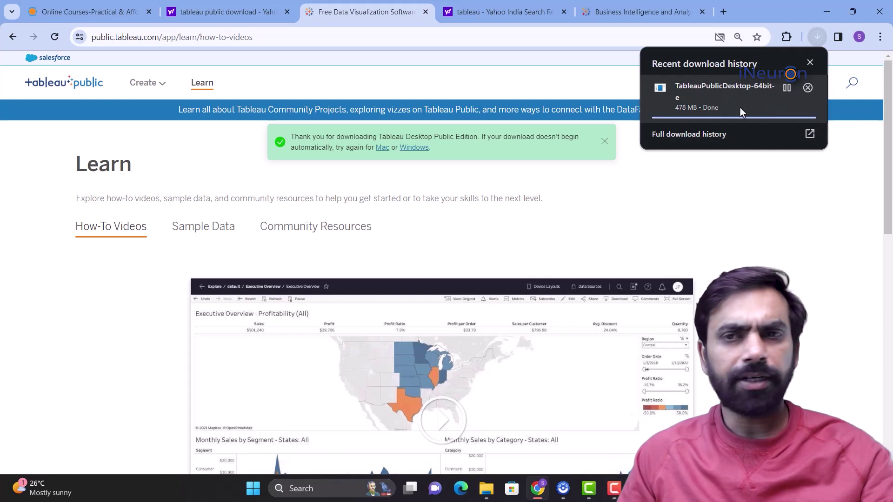
left_click(740, 107)
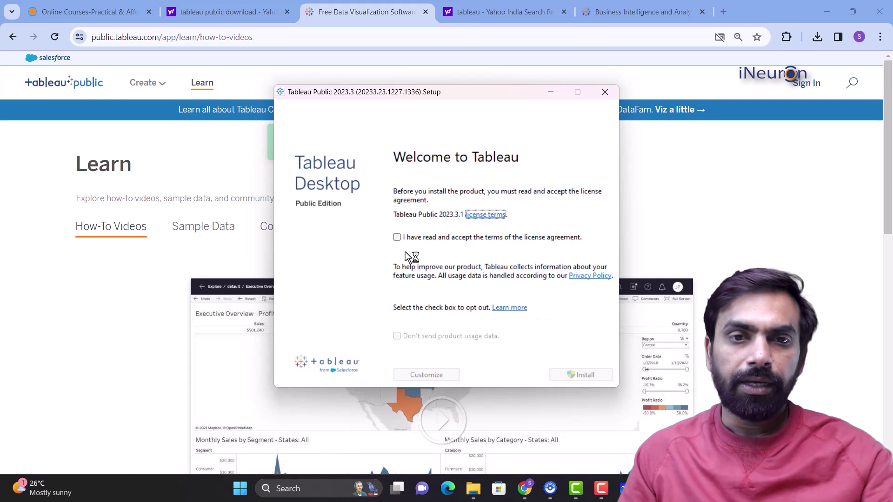
- Accept the licence agreement with product usage data turned off, and cancel the Tableau Public 2023.3 setup
left_click(397, 238)
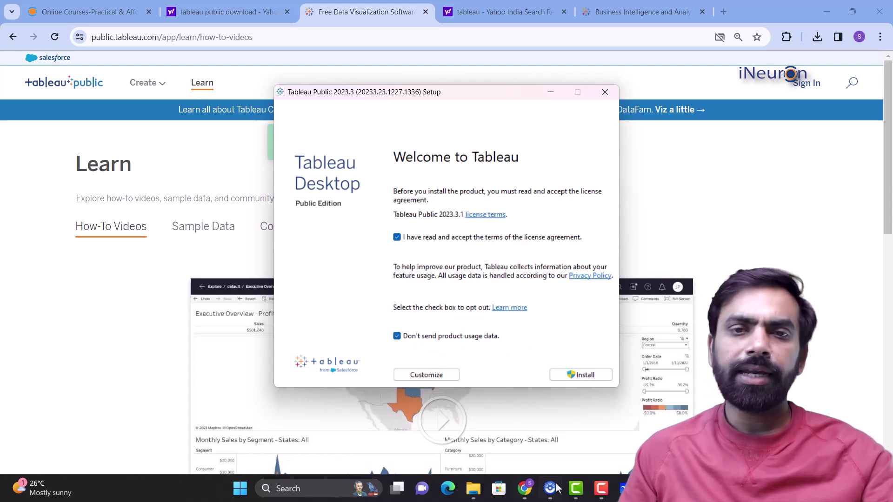
left_click(610, 94)
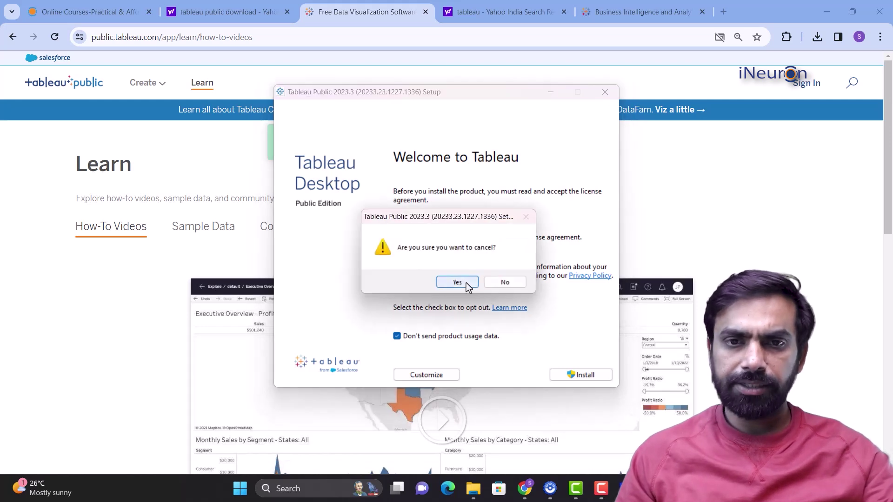
left_click(468, 284)
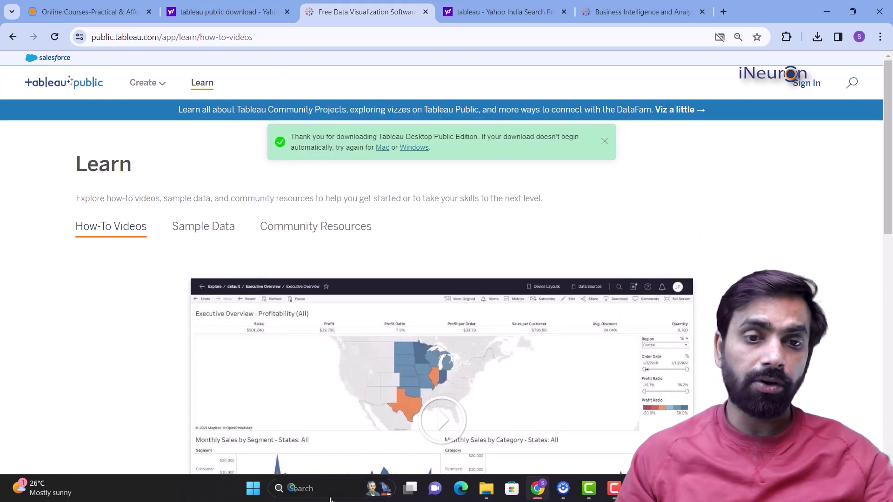
- Launch the installed Tableau Public 2023.2 and close the OData server connection dialog
left_click(330, 494)
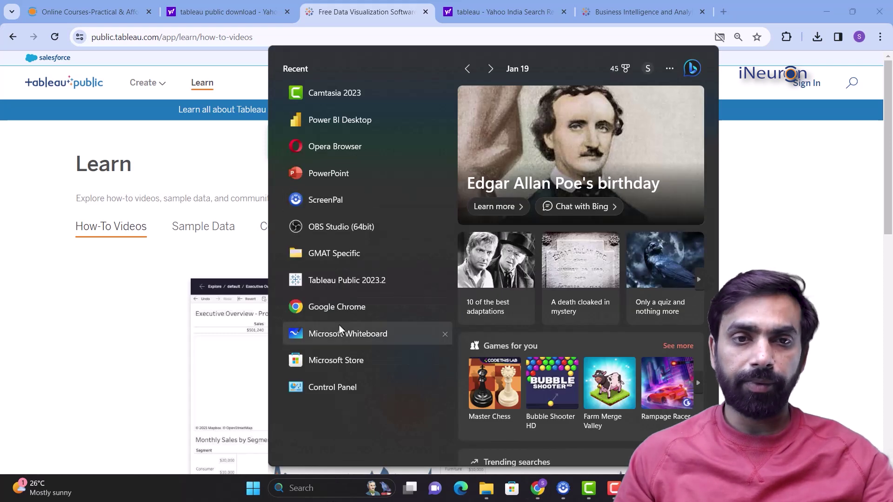
left_click(346, 281)
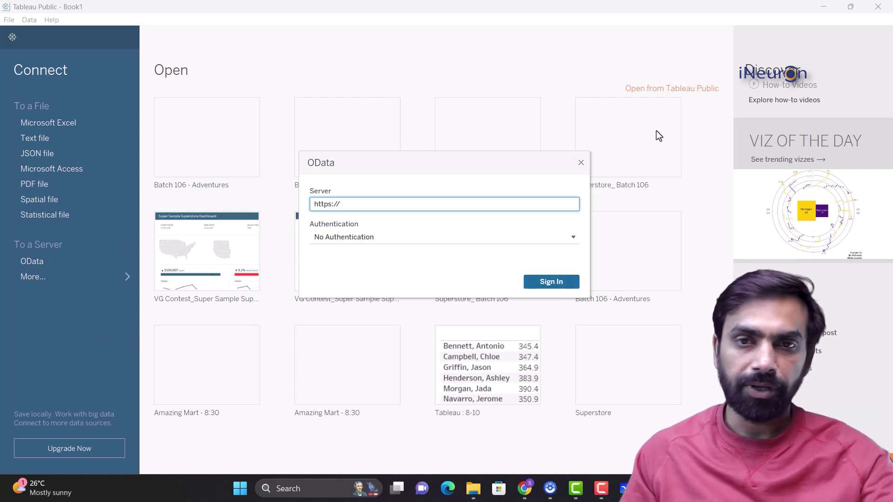
left_click_drag(400, 154, 315, 166)
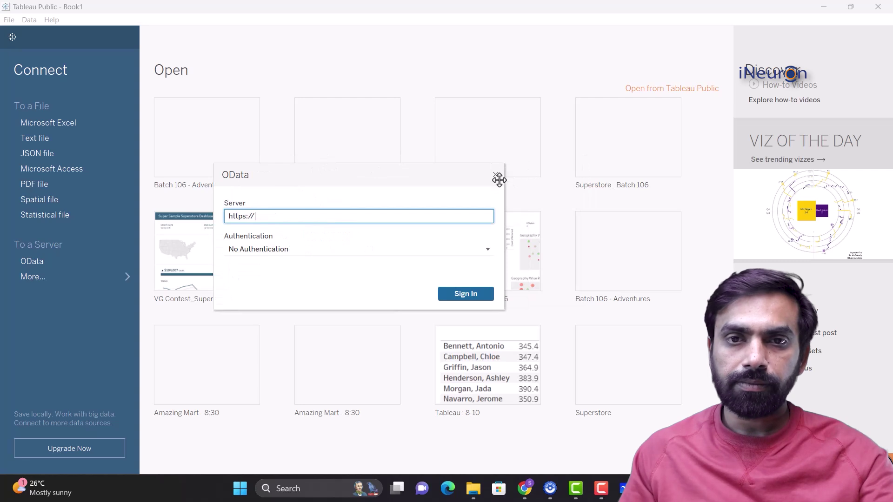
left_click(496, 175)
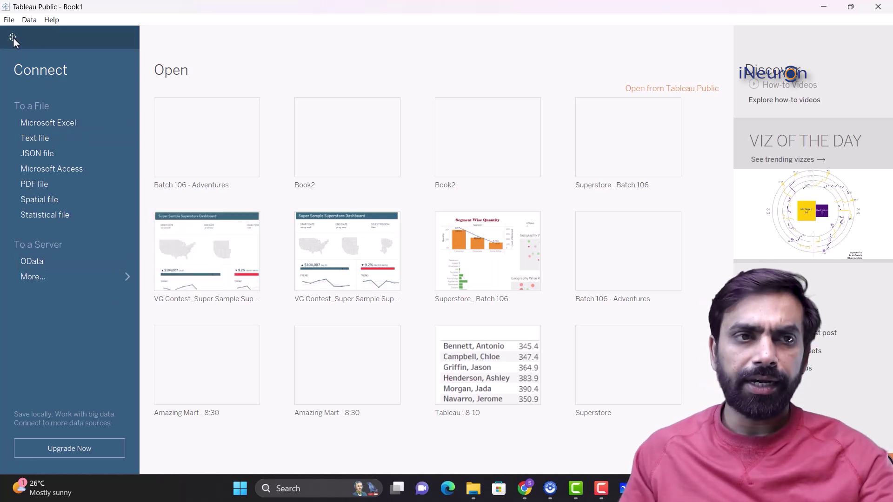
- Close Tableau Public and start it again
left_click(9, 21)
key("Escape")
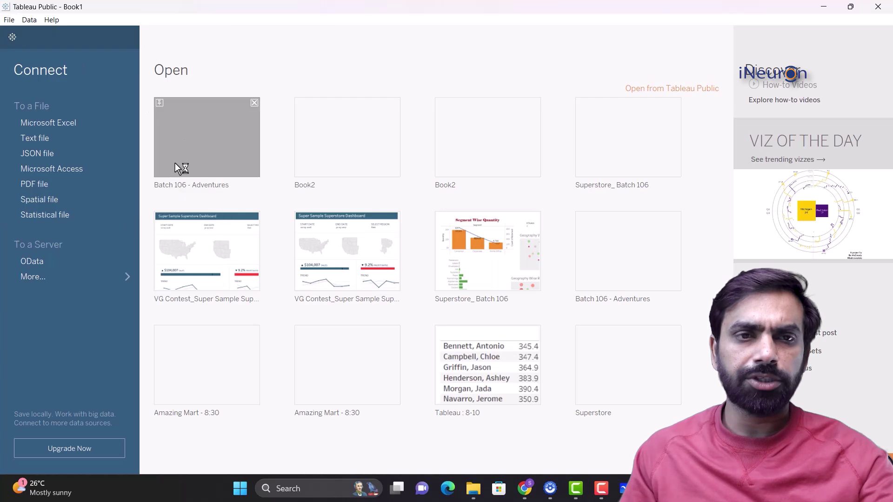
left_click(878, 7)
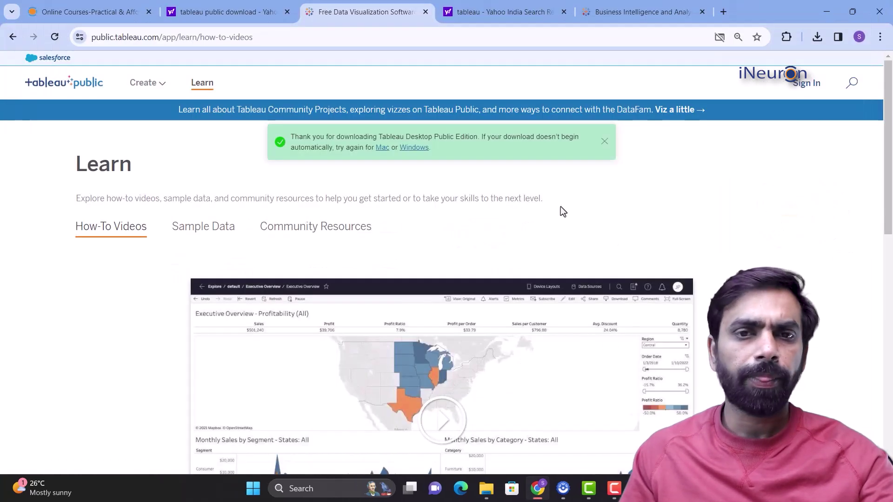
left_click(724, 12)
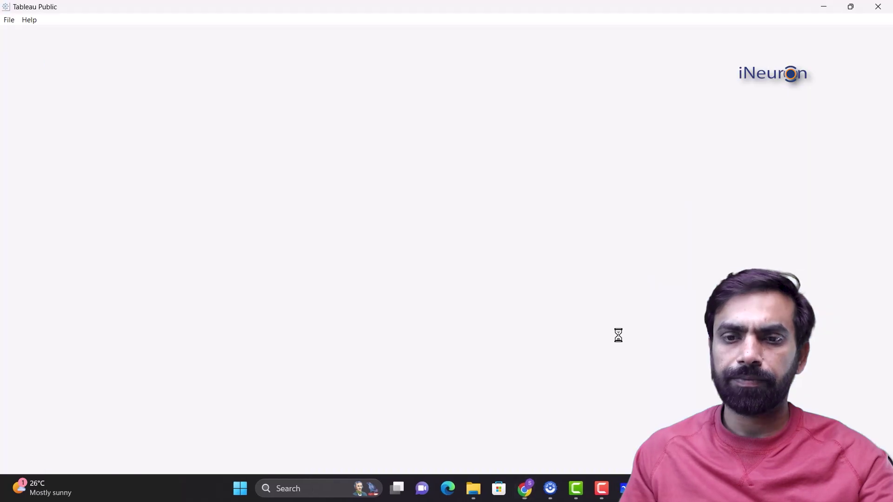
- Connect a new Tableau Public workbook to the Excel file AdventureWorks_Database in the Datasets folder
mouse_move(651, 488)
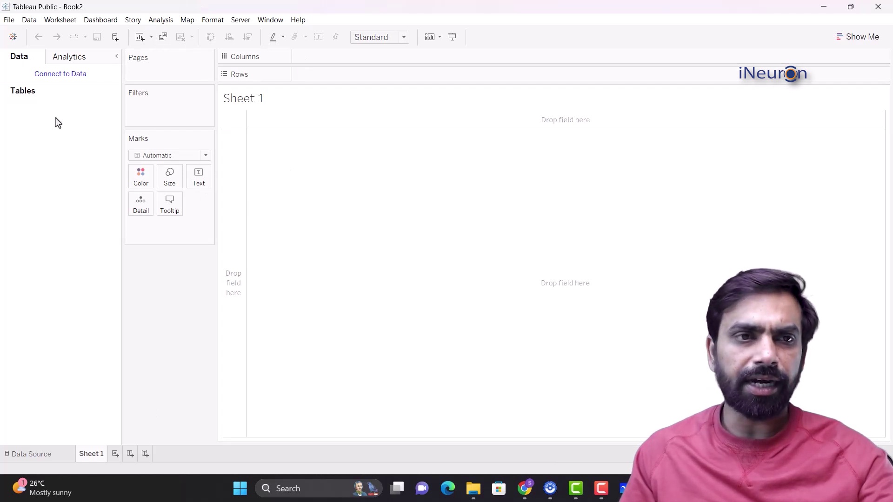
left_click(46, 454)
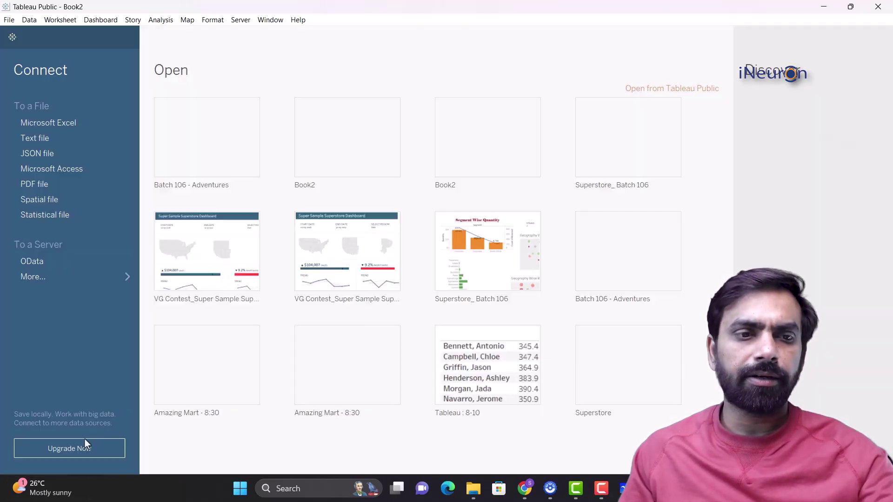
left_click(64, 125)
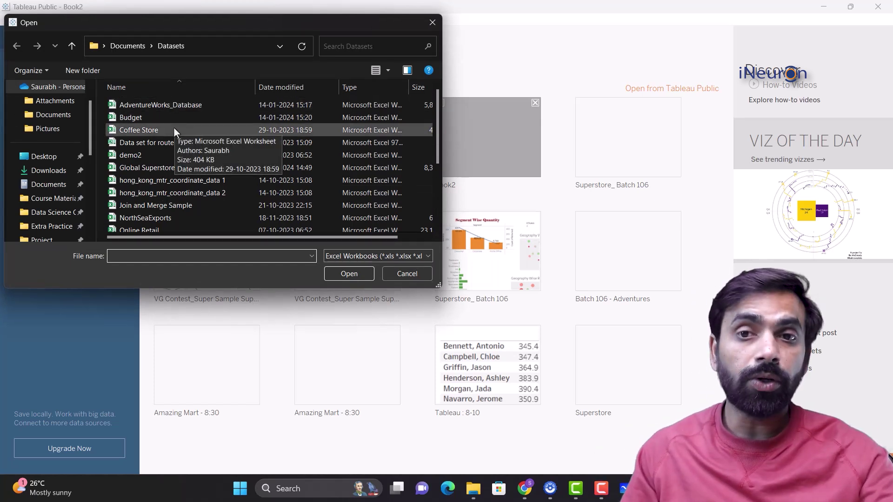
left_click(147, 105)
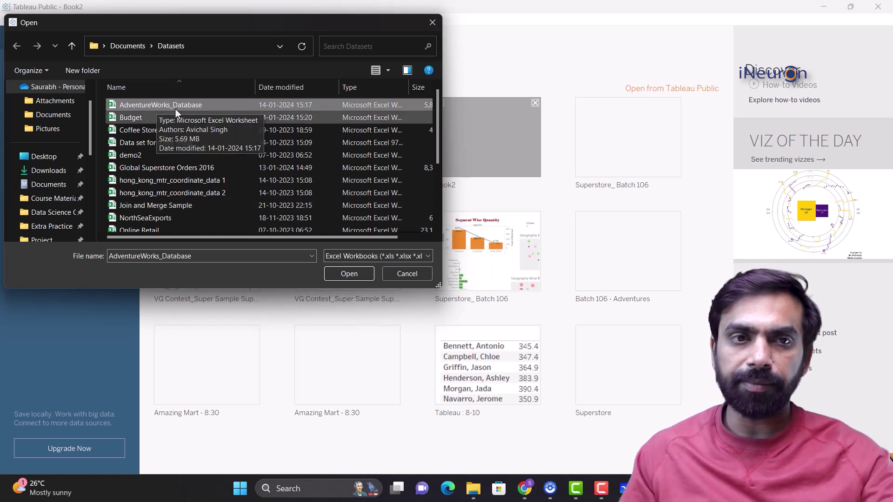
left_click(358, 278)
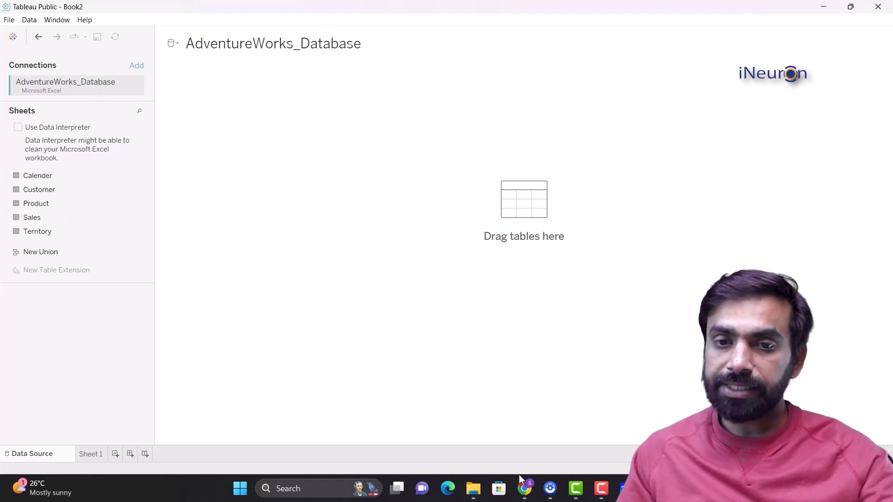
- Switch to File Explorer and open the AdventureWorks_Database workbook from the Datasets folder in Excel
mouse_move(471, 498)
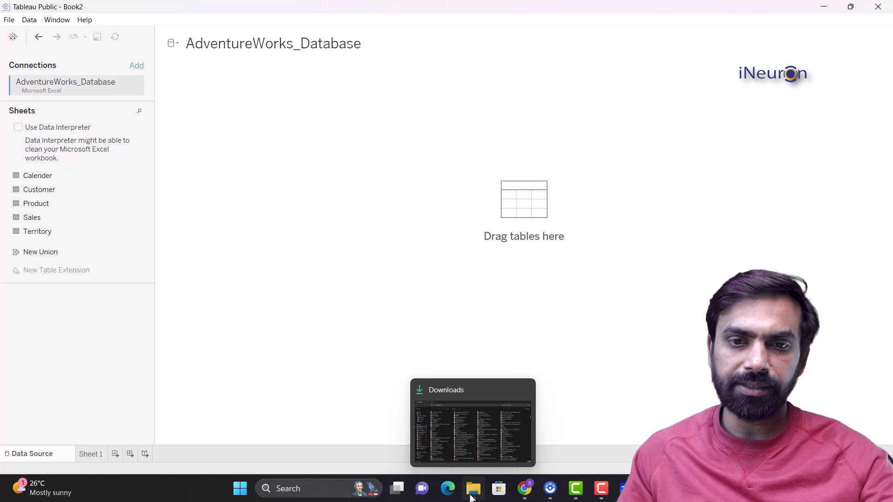
left_click(473, 432)
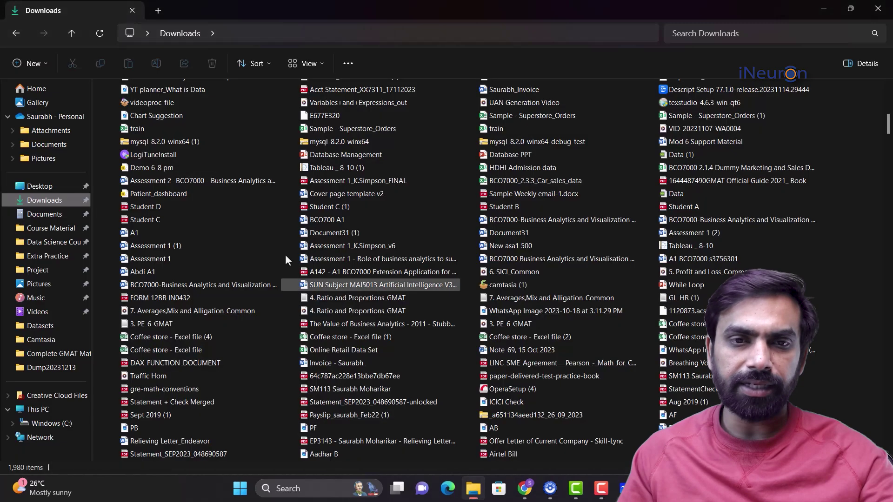
left_click(46, 326)
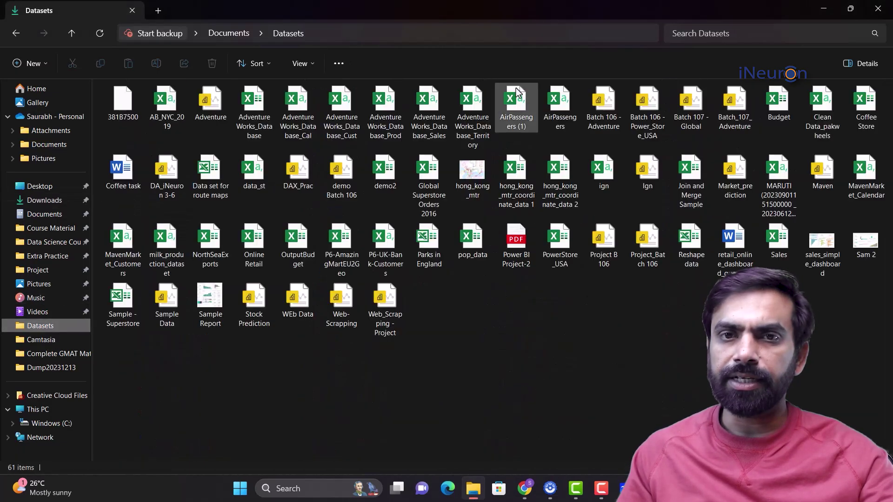
left_click(267, 114)
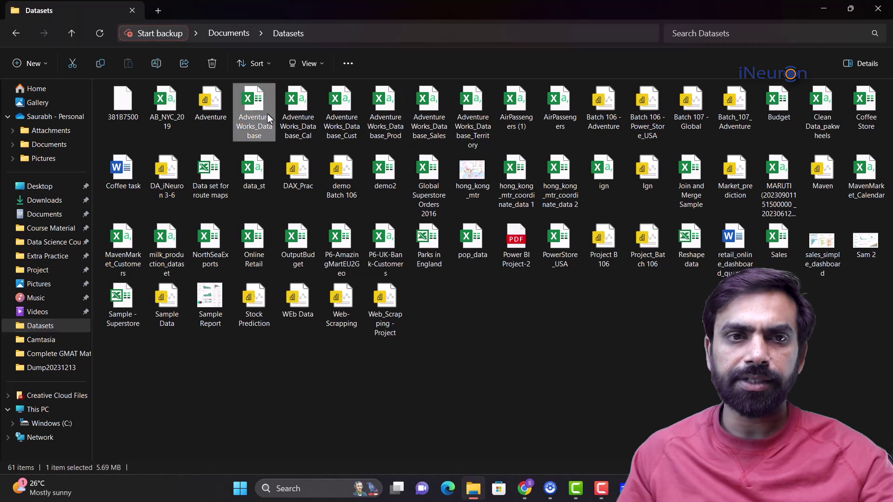
key("Return")
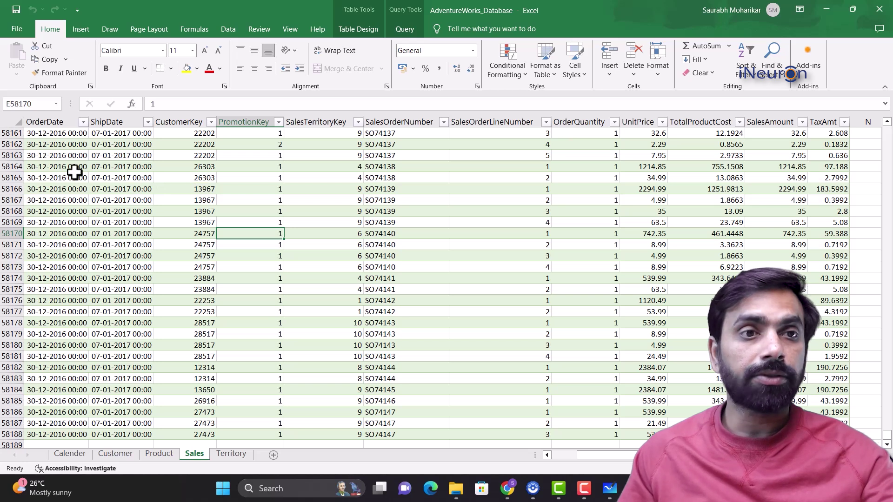
- Look over the order dates in the Sales sheet and view the Product sheet
left_click_drag(72, 168, 72, 178)
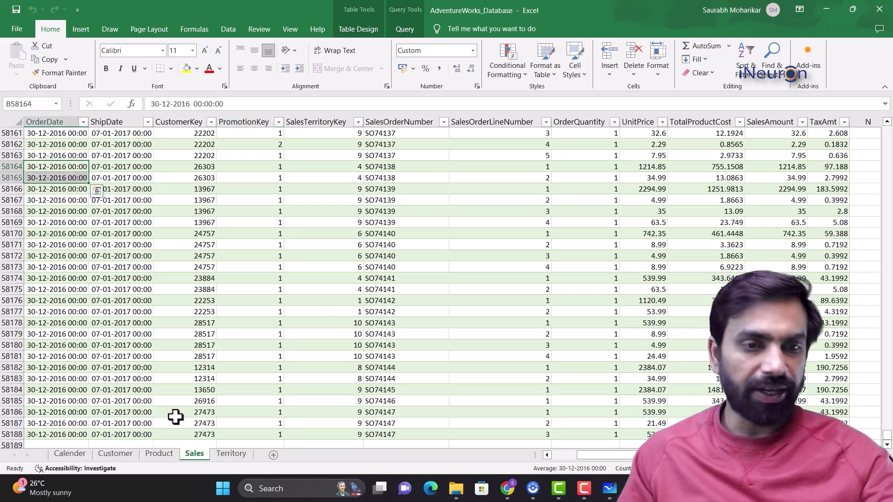
left_click(122, 457)
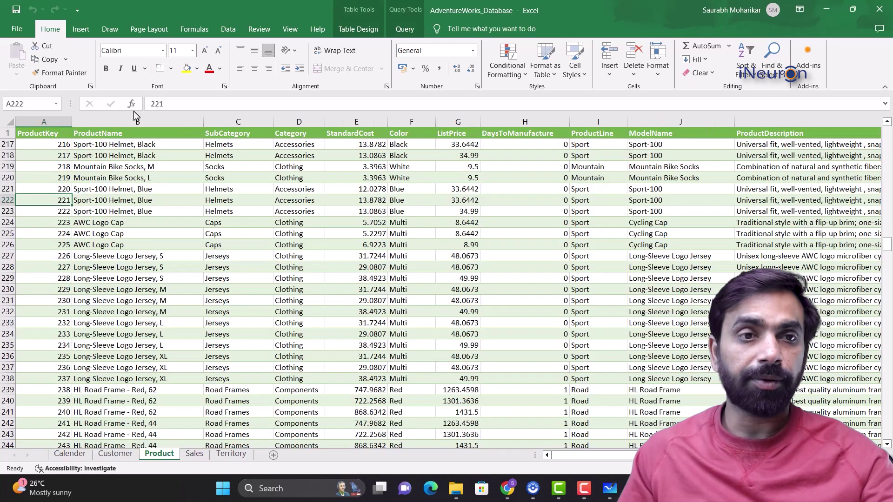
left_click(158, 454)
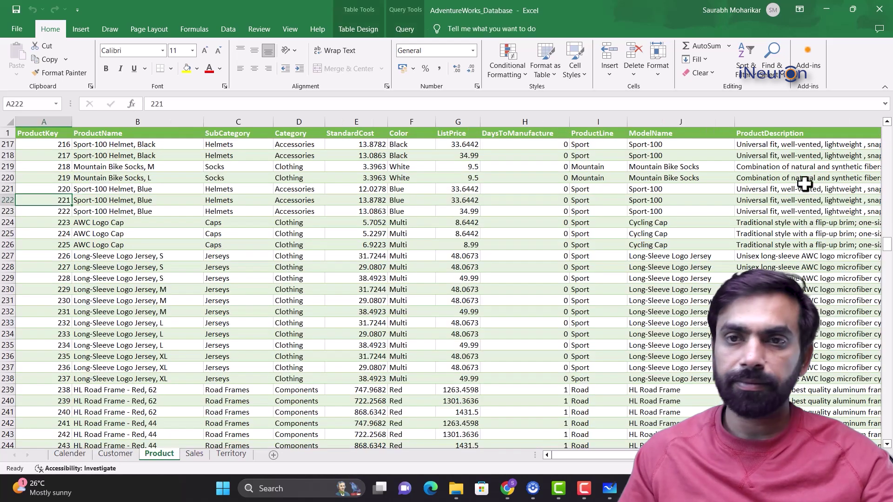
- Examine the Customer sheet's column headers from CustomerKey through CommuteDistance and return to the first column
left_click(114, 454)
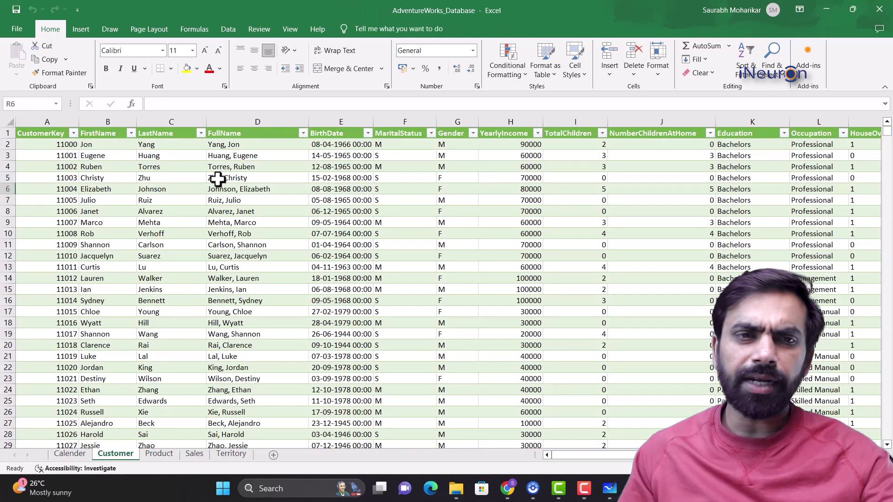
left_click(48, 132)
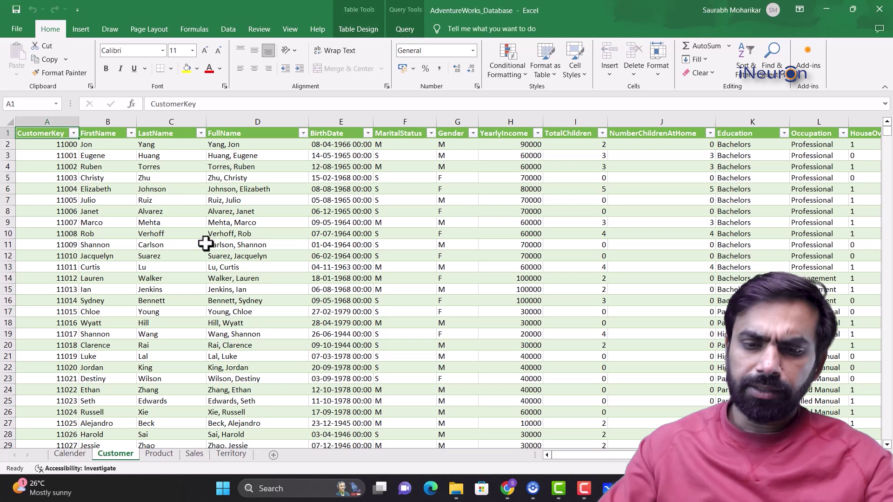
key("Right")
key("Right")
key("Right")
key("Left")
key("Left")
key("Left")
key("Right")
key("Right")
key("Right")
key("Right")
key("Right")
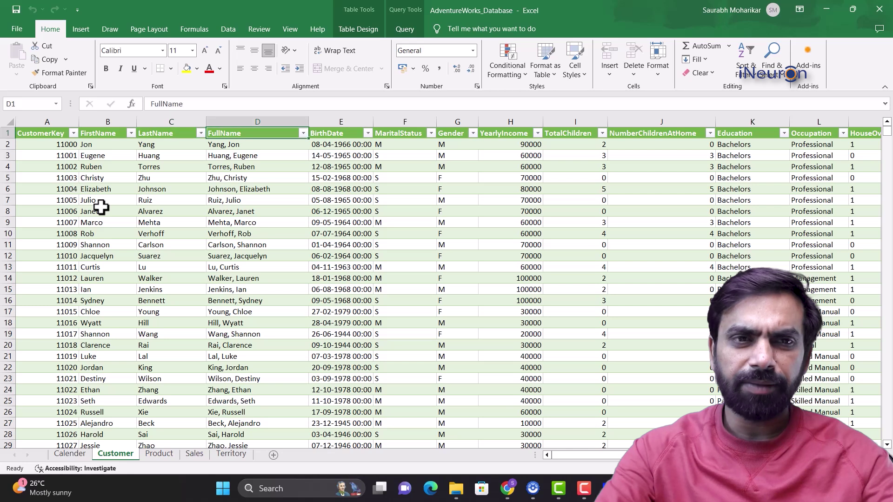
key("Right")
key("Right")
key("Right")
key("Right")
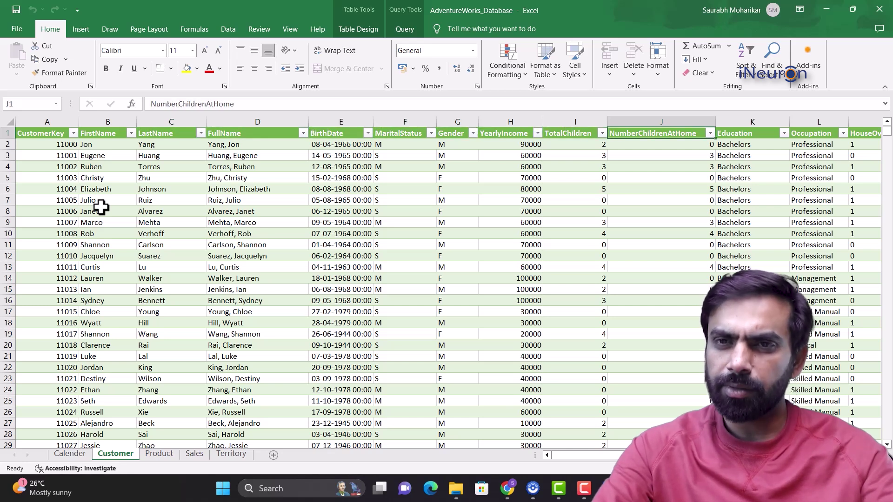
key("Right")
key("Right")
key("Right")
key("Right")
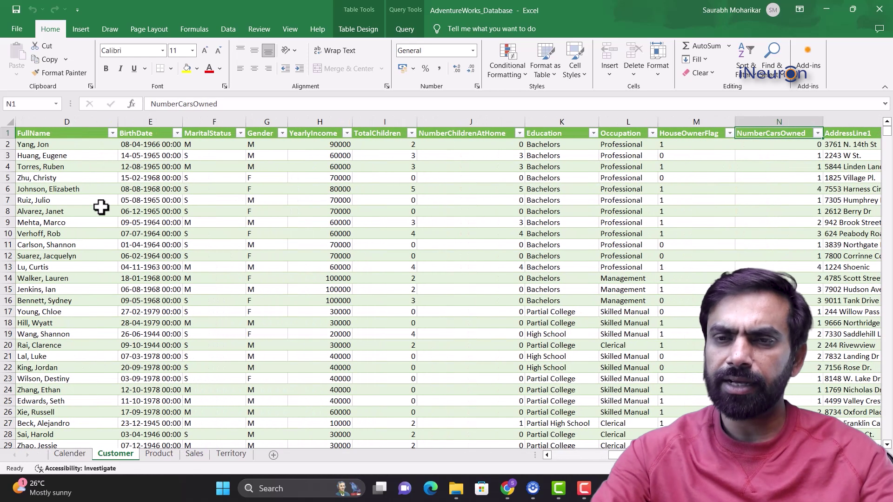
key("Right")
key("Right")
key("Right")
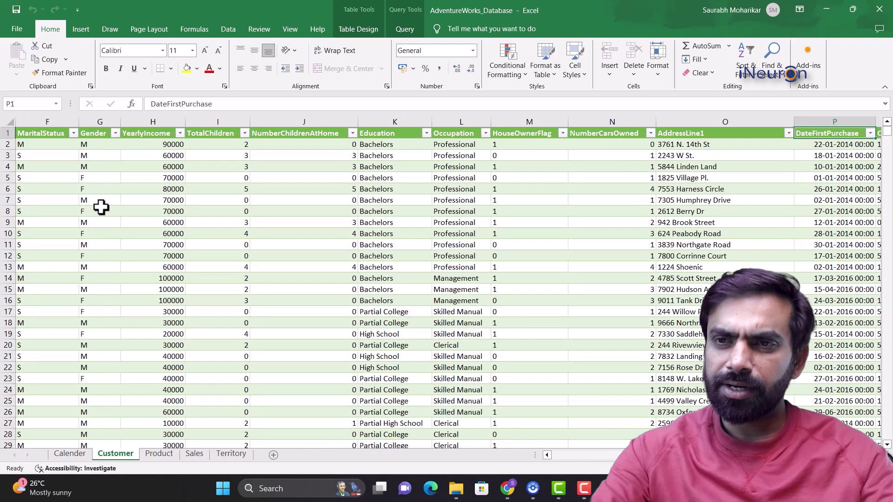
key("Right")
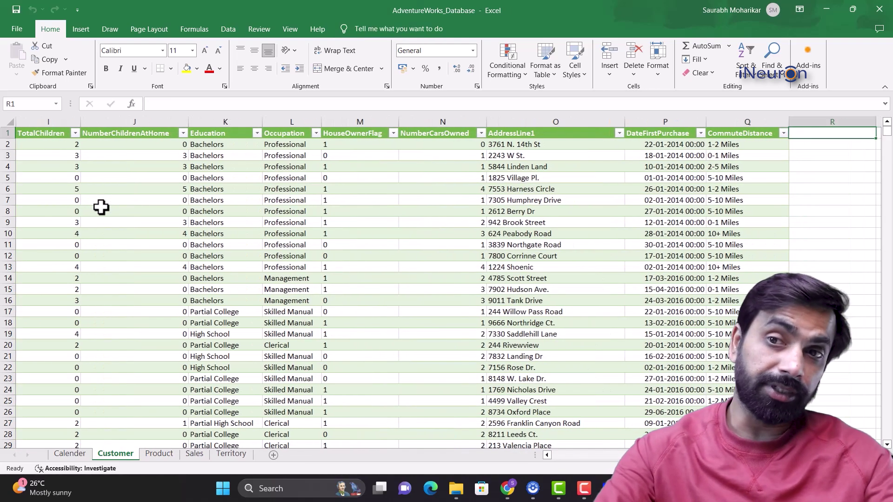
key("Left")
key("Home")
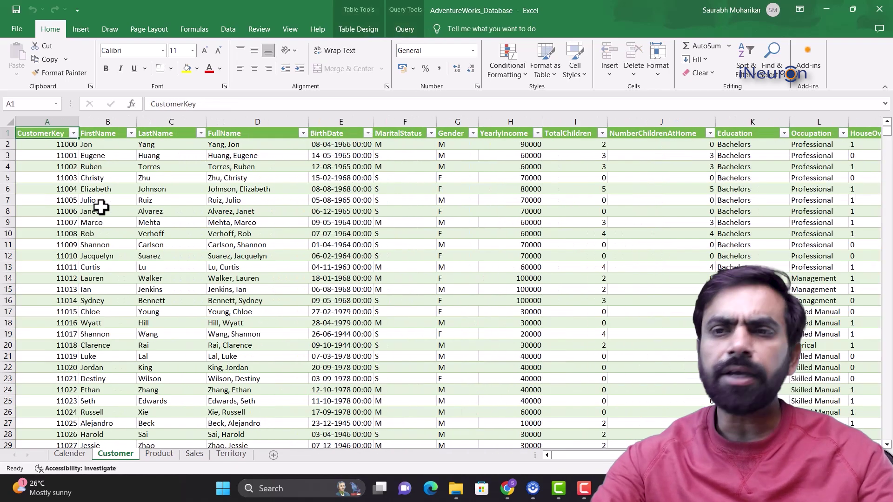
- Examine the Product sheet's column headers from ProductKey through StartDate and go to the last product row
left_click(152, 456)
left_click(41, 144)
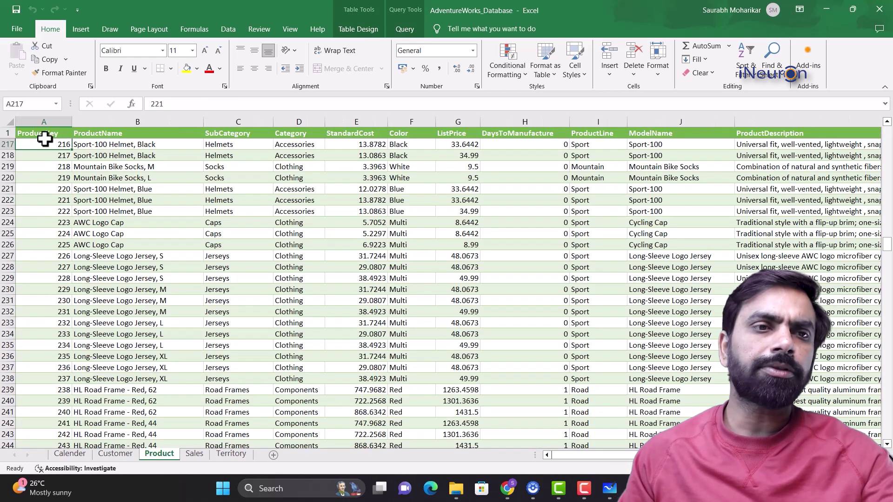
scroll(69, 195, "up", 1)
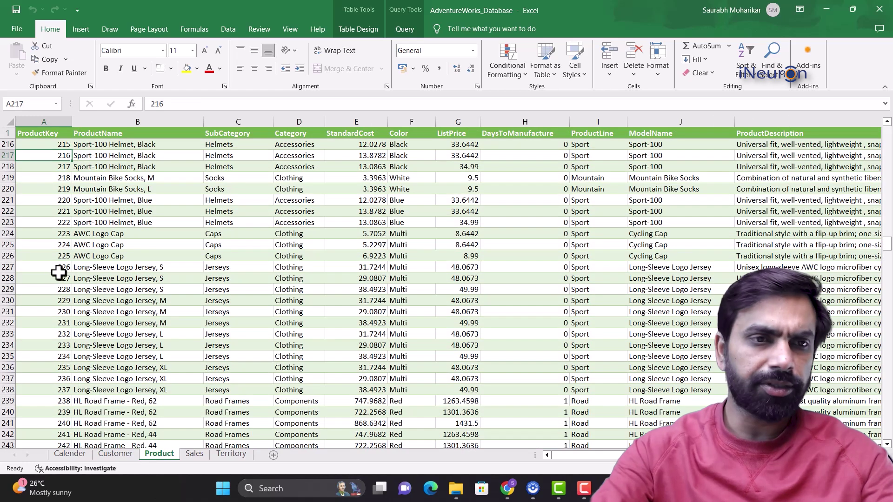
key("Right")
key("Up")
key("Up")
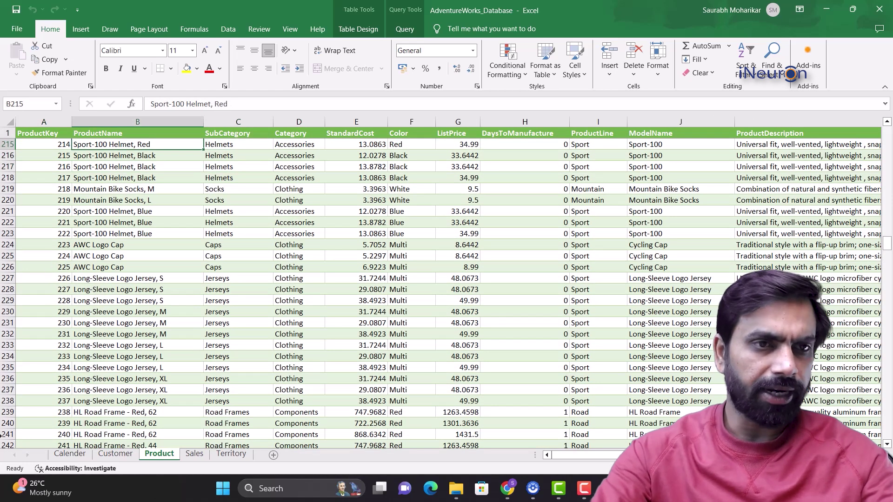
left_click(59, 136)
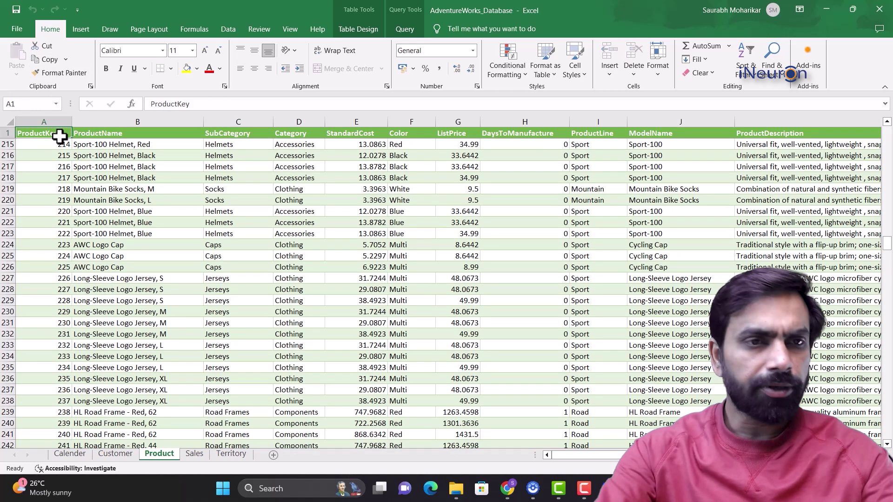
key("Right")
key("Right")
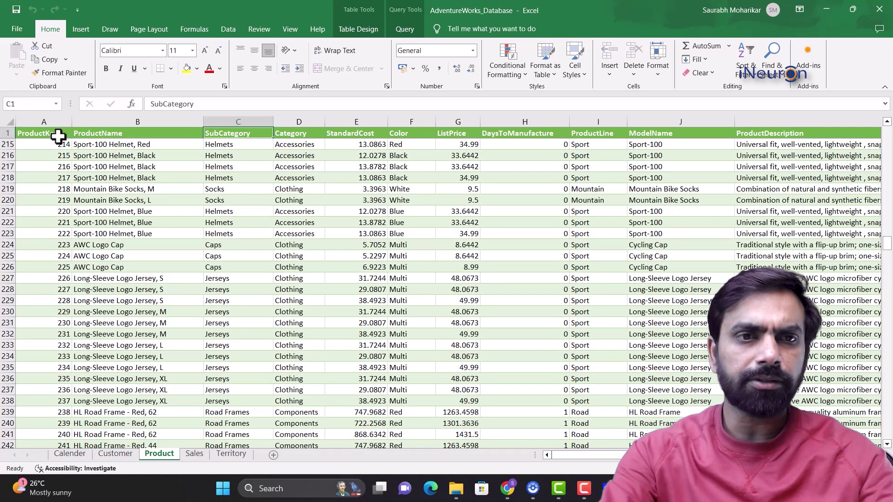
key("Right")
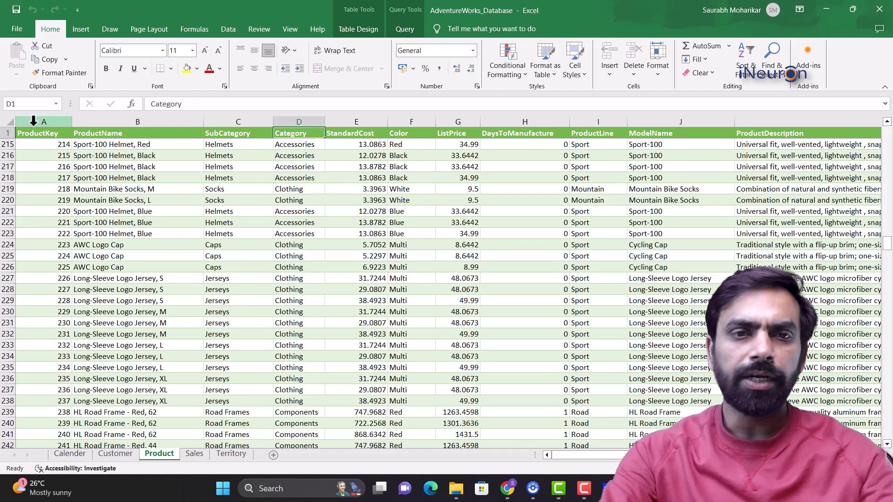
key("Right")
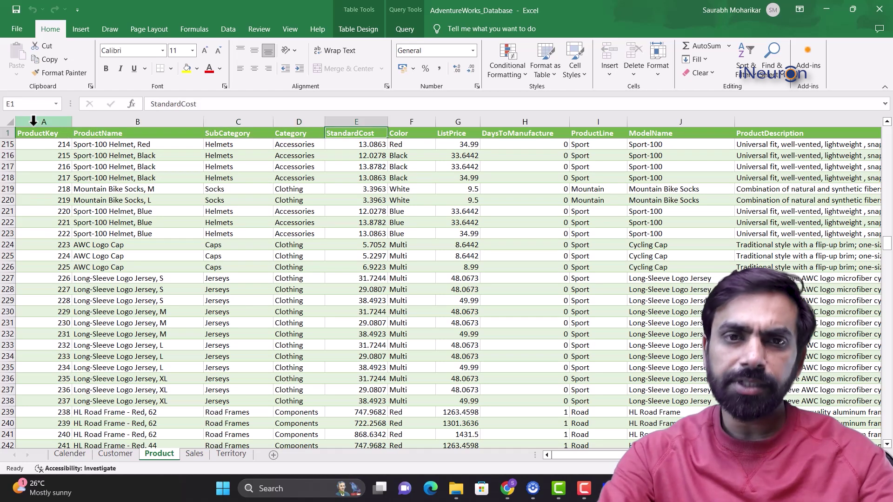
key("Right")
key("Right")
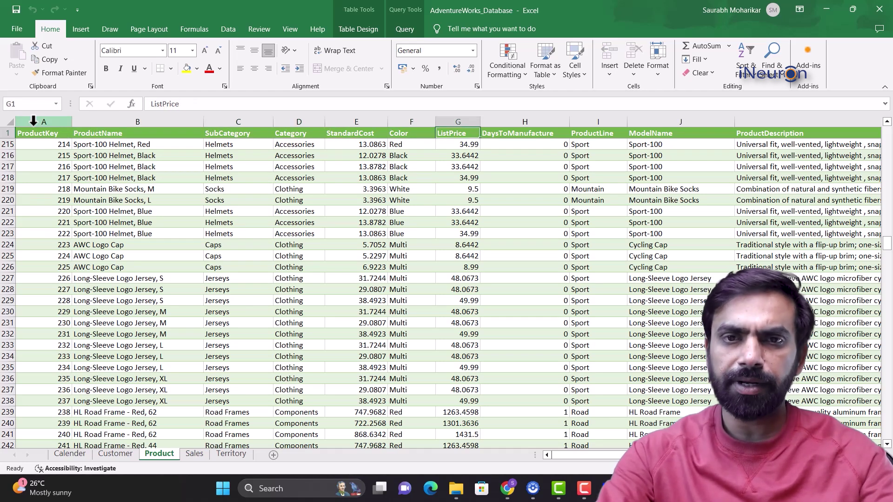
key("Right")
key("Right")
key("Right")
key("Right")
key("Right")
key("Right")
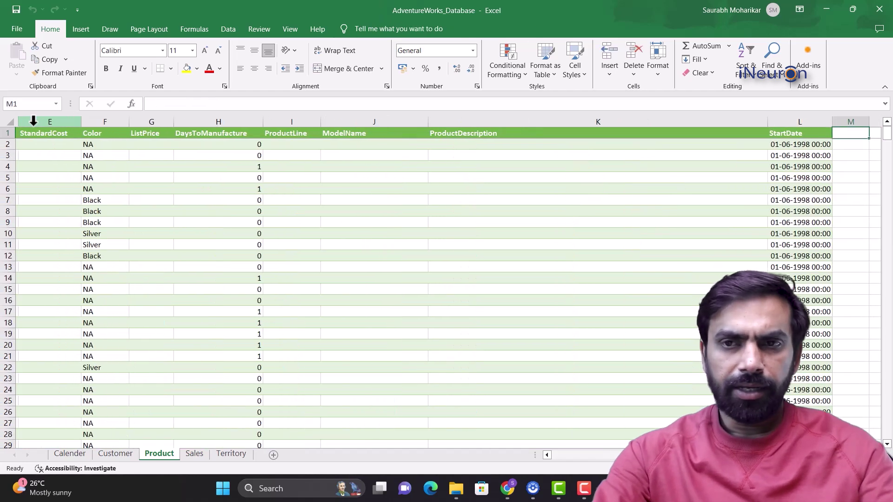
key("ctrl+Home")
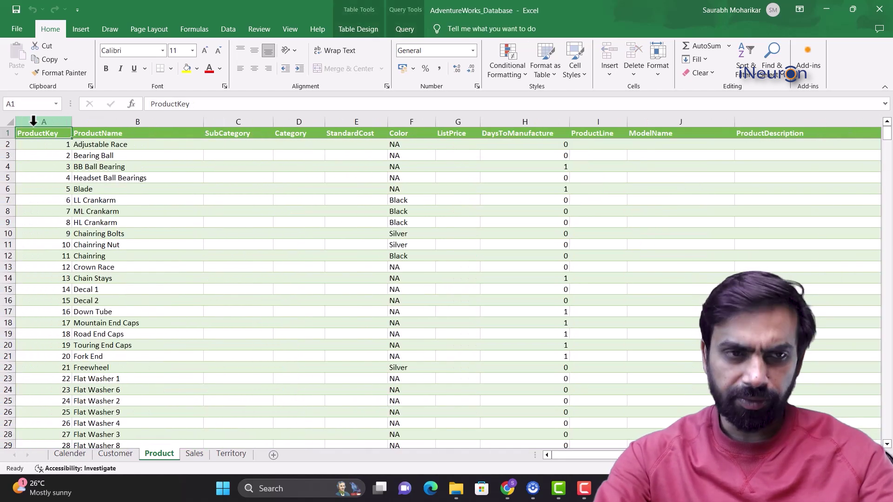
key("ctrl+Down")
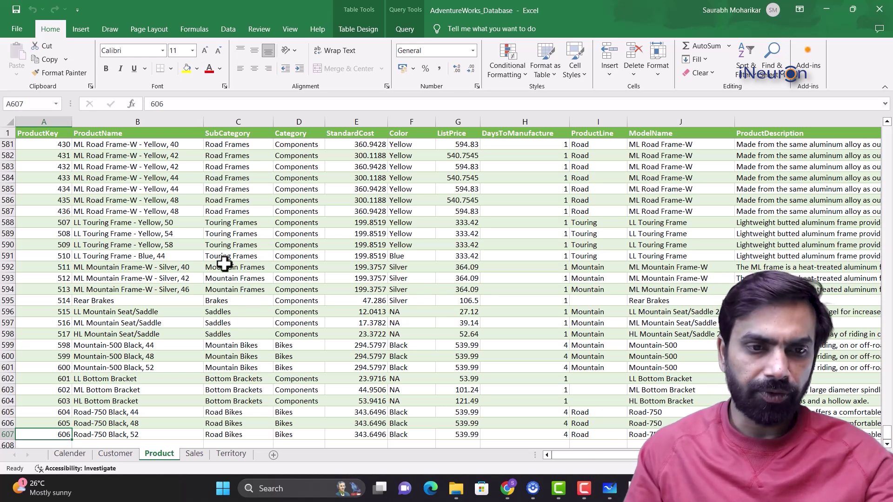
- View the Calender sheet and examine its headers from Date through the fiscal and month columns, returning to the first column
left_click(70, 453)
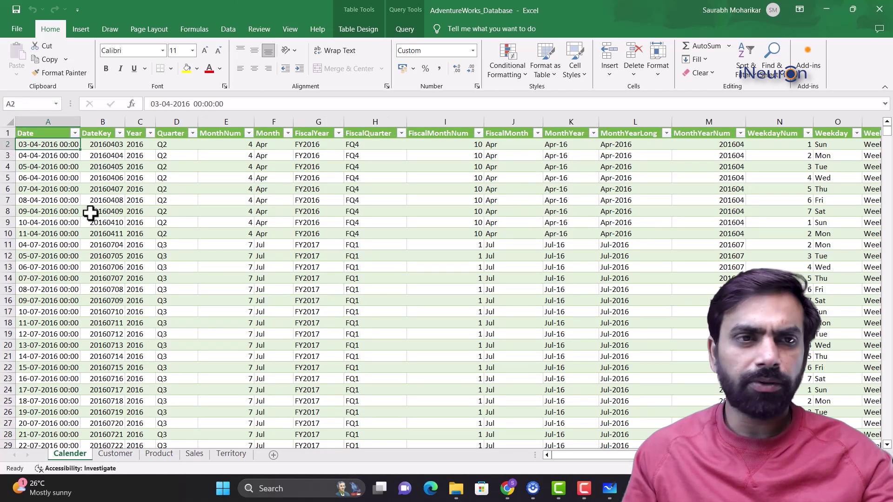
key("Up")
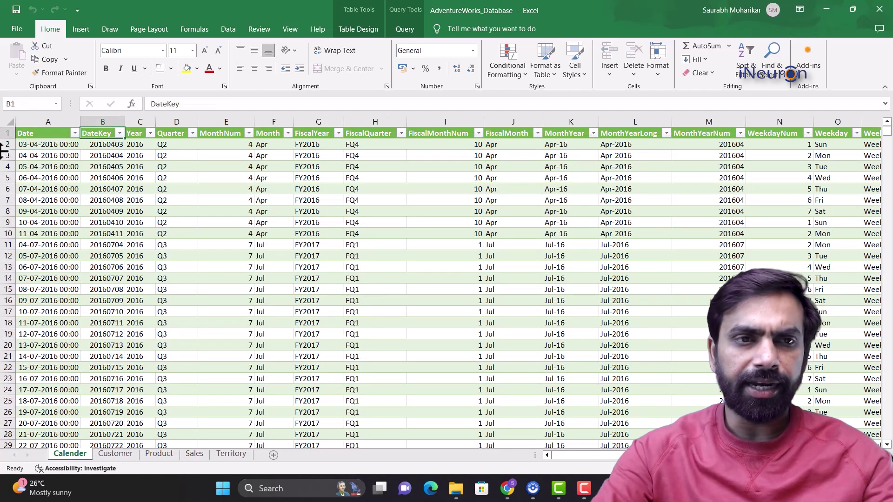
key("Right")
key("Right")
key("Right")
key("Right")
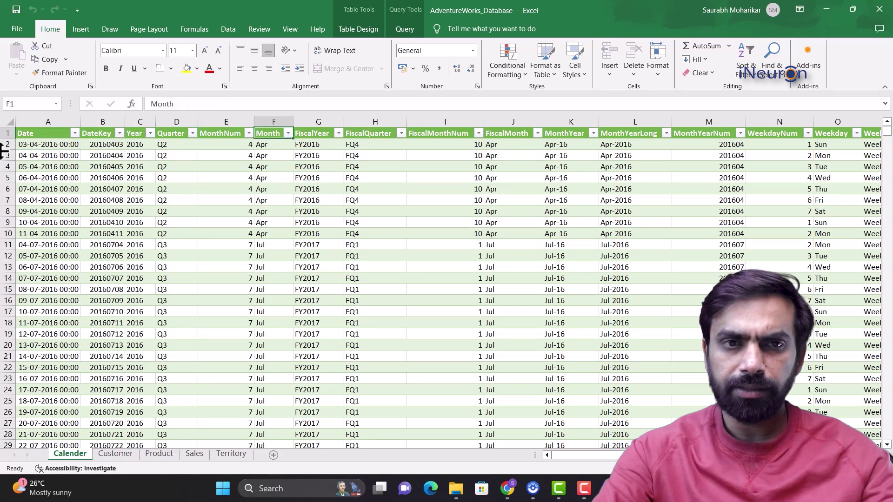
key("Right")
key("Right")
key("Right")
key("Right")
key("Right")
key("Right")
key("Left")
key("Left")
key("Left")
key("Left")
key("Left")
key("Left")
key("Left")
key("Left")
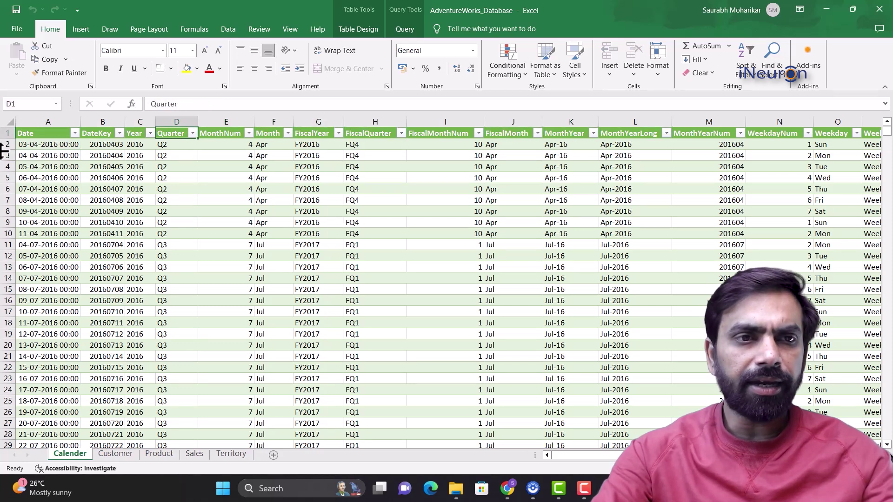
key("Left")
key("Left")
key("Left")
- Check the first record up to its Quarter value and examine the Calender headers from Quarter through WeekdayWeekend
key("Down")
key("Right")
key("Right")
key("Right")
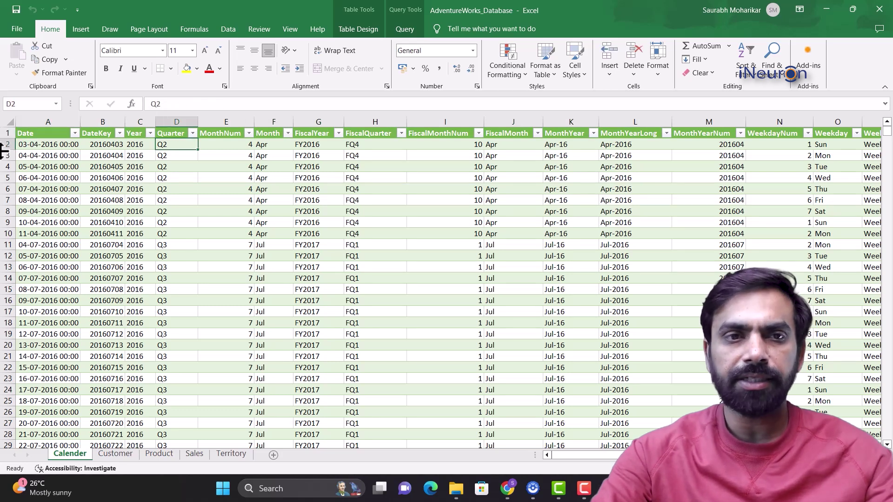
key("Up")
key("Right")
key("Right")
key("Right")
key("Right")
key("Right")
key("Right")
key("Right")
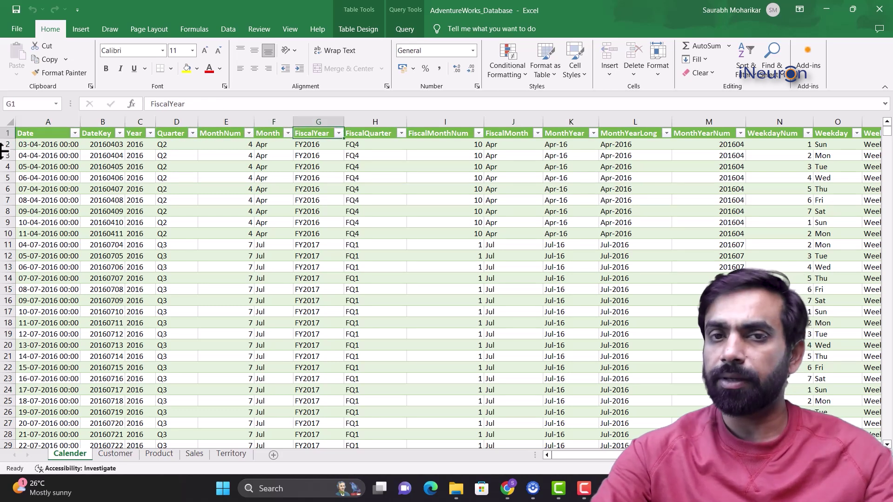
key("Right")
key("Right")
key("Right")
key("Right")
key("Right")
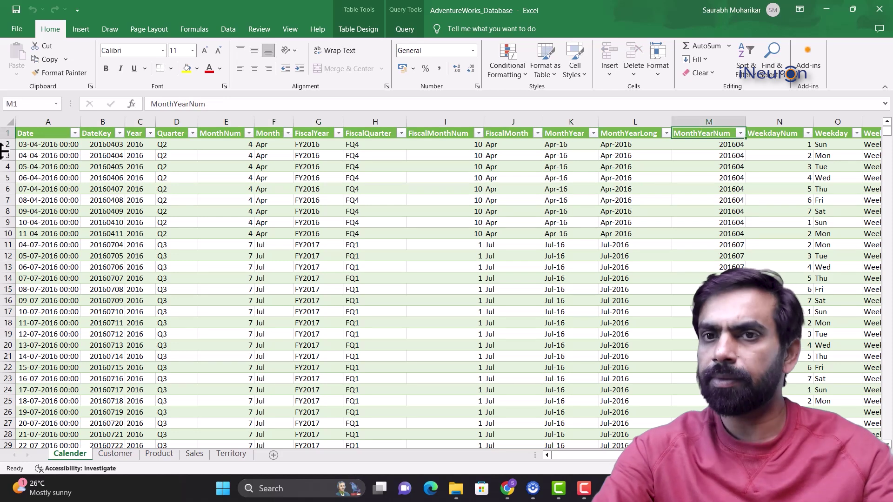
key("Left")
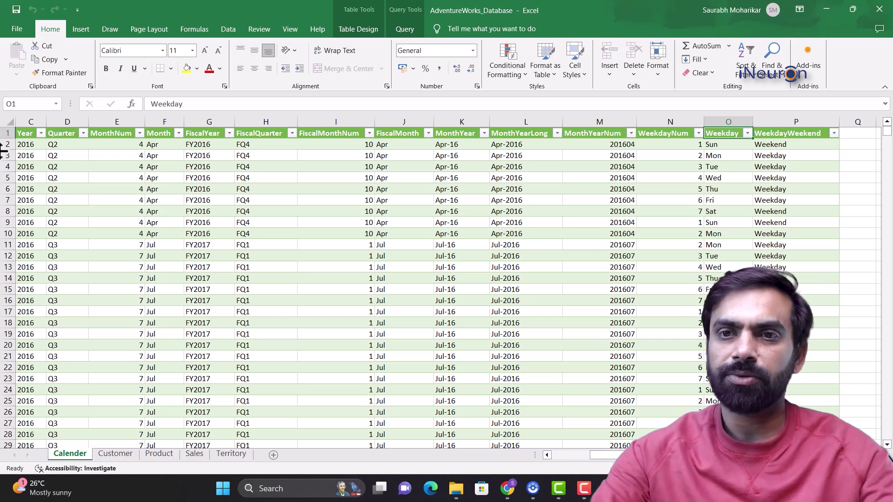
key("Right")
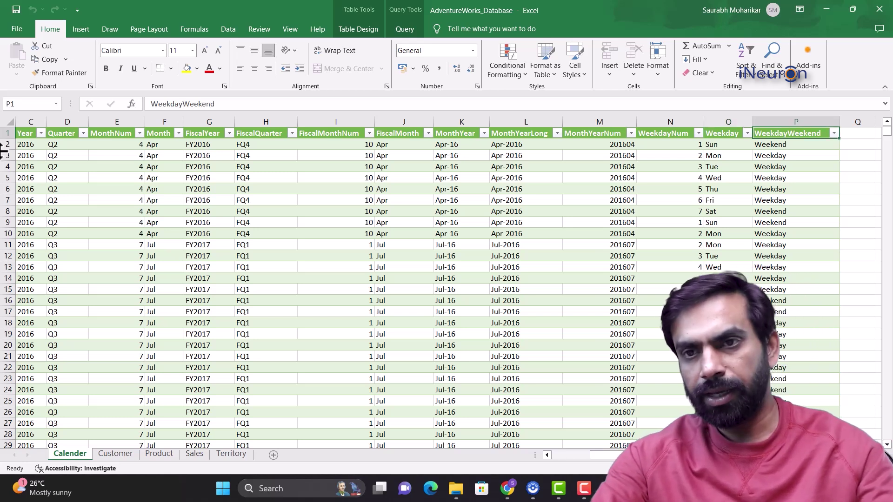
- Look down the WeekdayWeekend column's values to row 24 of the Calender sheet
key("Down")
key("Down")
key("Down")
key("Down")
key("Down")
key("Down")
key("Down")
key("Down")
key("Down")
key("Down")
key("Down")
key("Down")
key("Down")
key("Down")
key("Down")
key("Down")
key("Down")
key("Down")
key("Down")
key("Down")
key("Down")
key("Down")
key("Down")
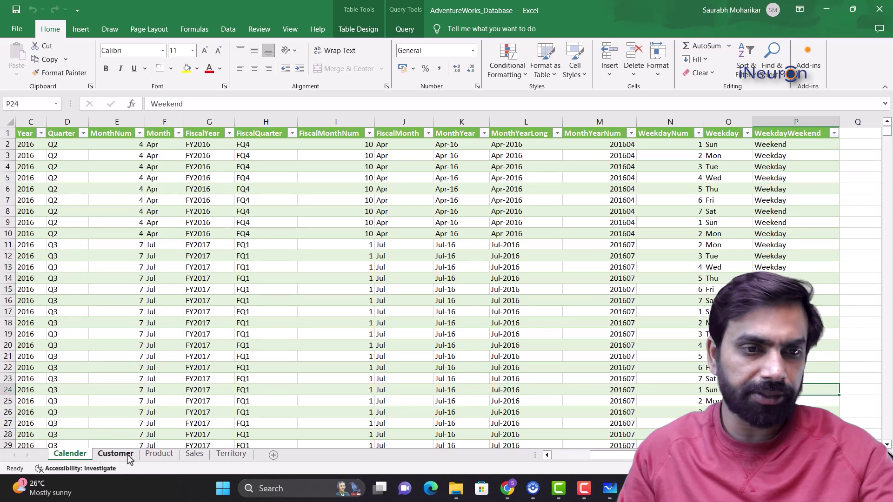
- View the Territory sheet, select its whole table, and look over the region, country and group entries
left_click(231, 455)
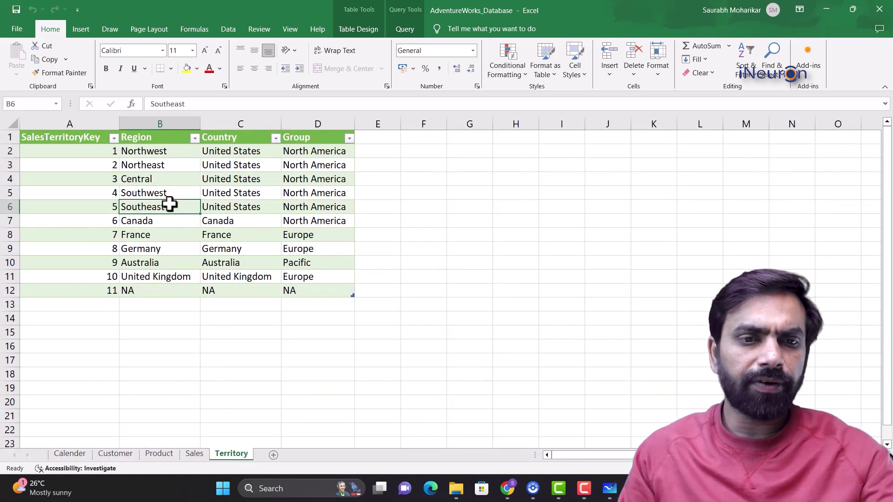
left_click_drag(69, 139, 315, 293)
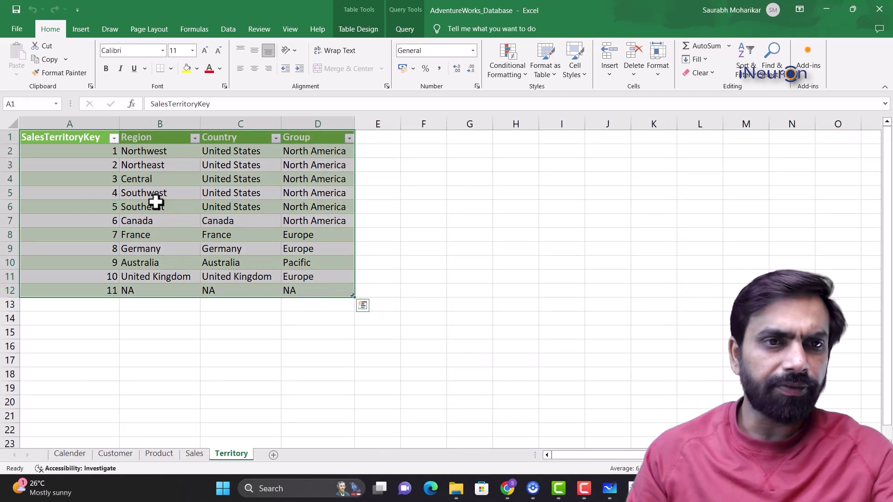
left_click(140, 151)
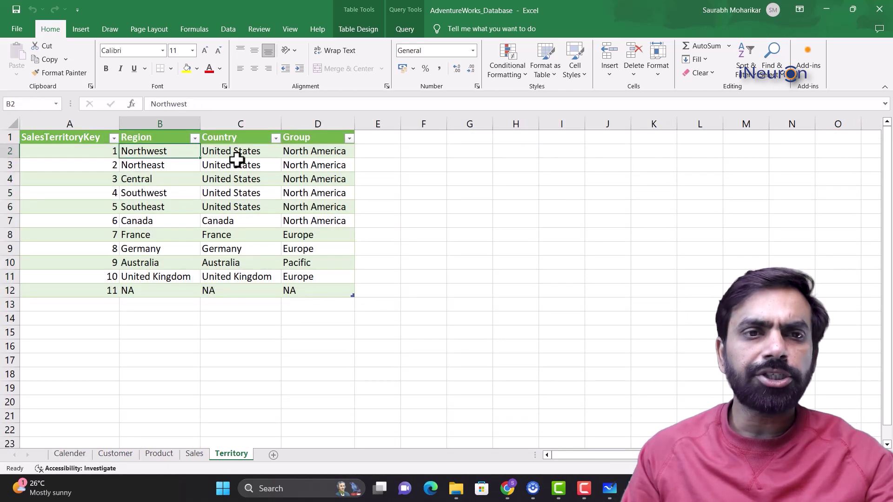
left_click(236, 156)
left_click(313, 153)
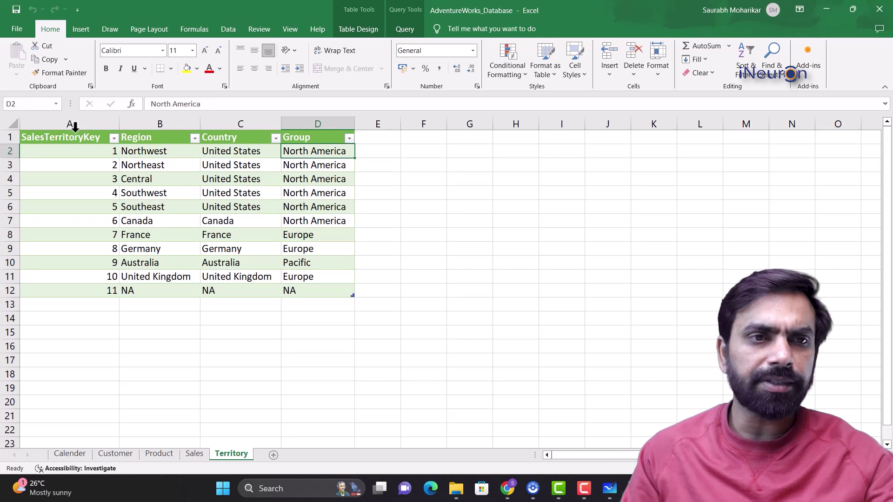
left_click(70, 124)
left_click_drag(159, 203, 159, 194)
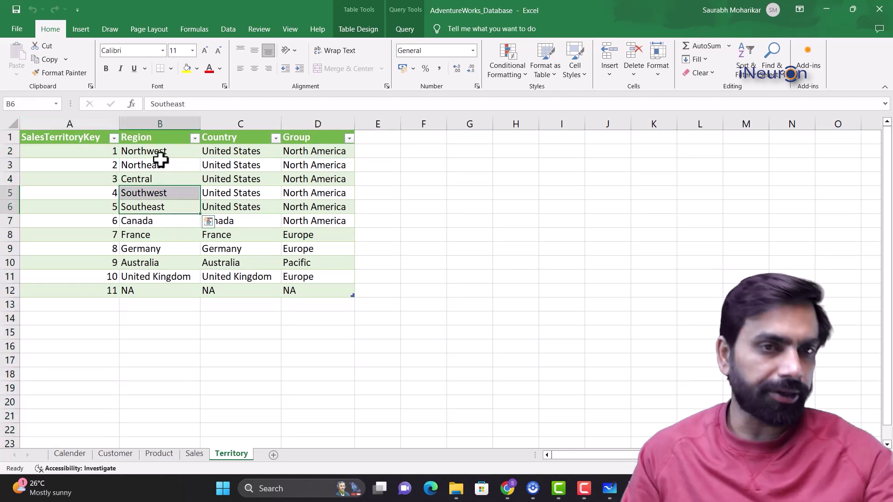
- Examine the first Territory record and the Region, Country and Group headers
left_click(10, 151)
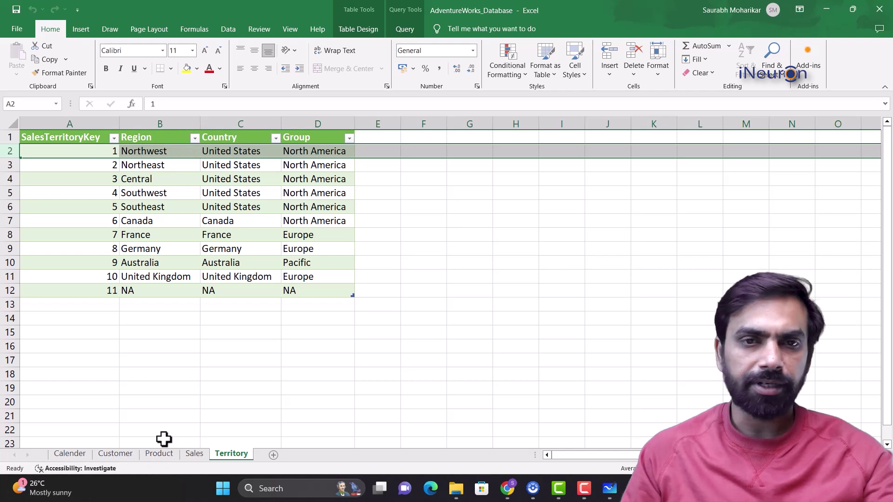
left_click(148, 132)
left_click(224, 139)
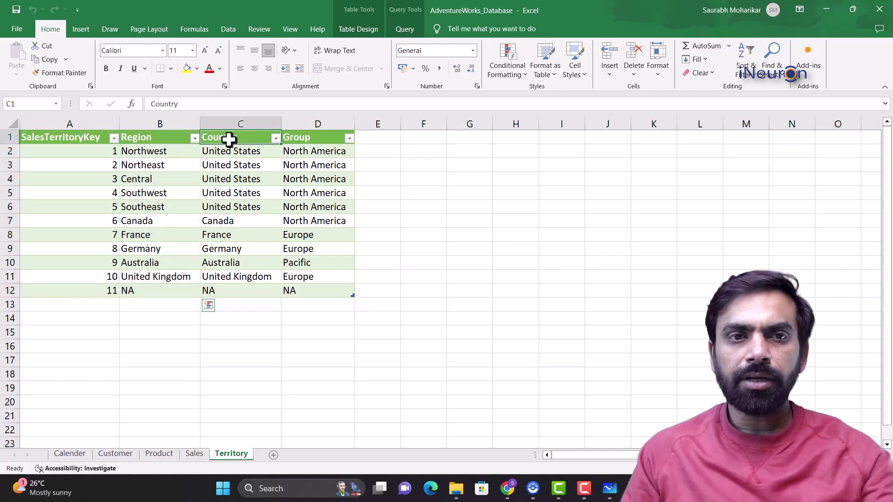
left_click(319, 137)
left_click(162, 145)
left_click(168, 138)
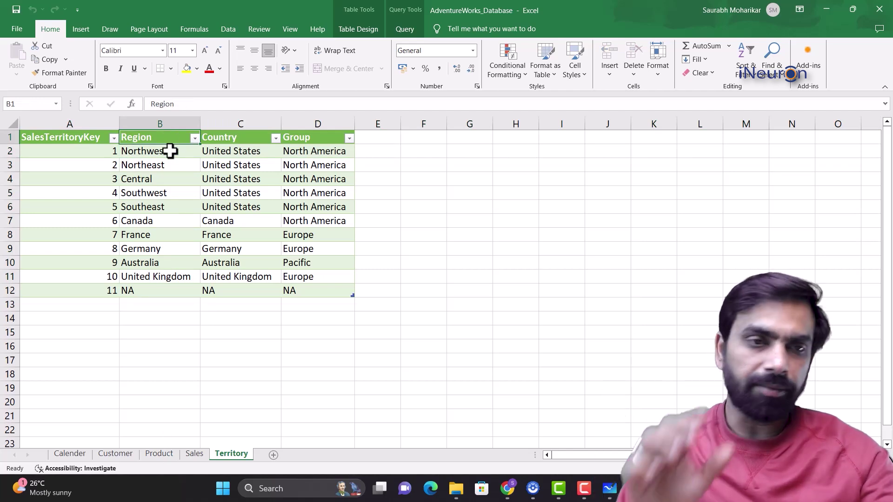
- Look over the SalesTerritoryKey values 1 through 7 in the Territory sheet
left_click(65, 152)
left_click(79, 165)
left_click(91, 181)
left_click(96, 194)
left_click(100, 208)
left_click(101, 234)
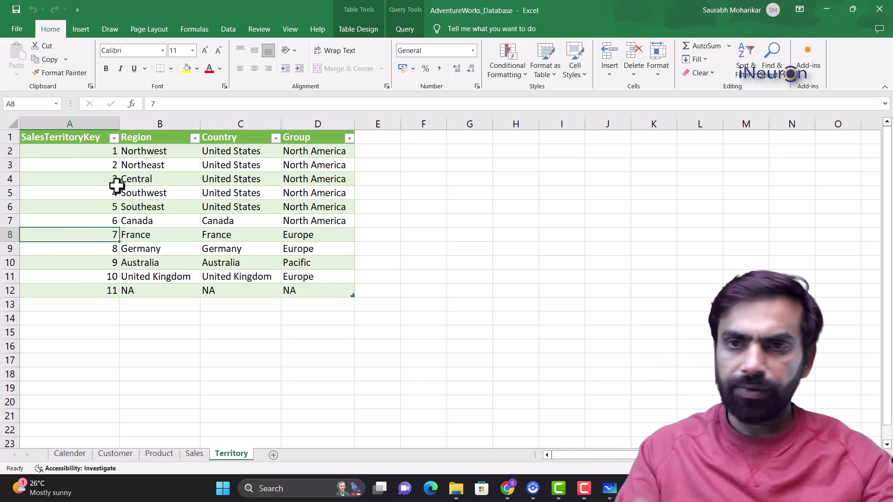
- View the Sales sheet from its first cell and examine the headers from ProductKey through SalesTerritoryKey
left_click(201, 458)
left_click(95, 156)
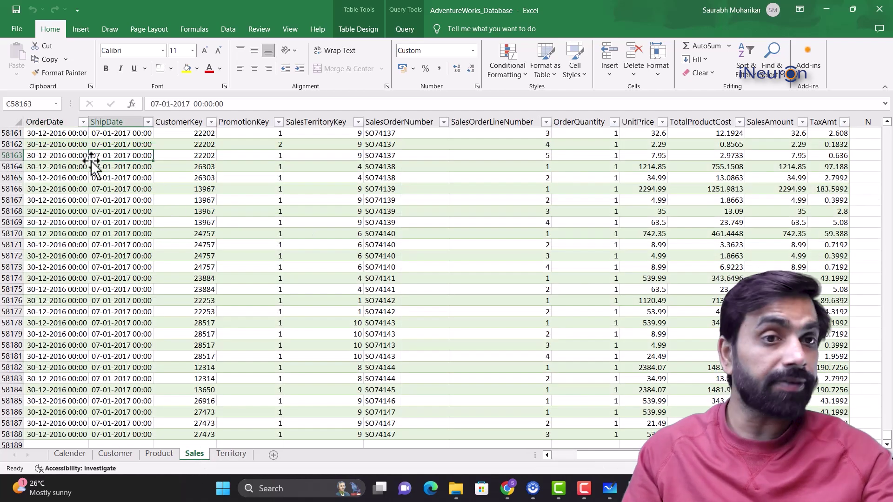
key("ctrl+Up")
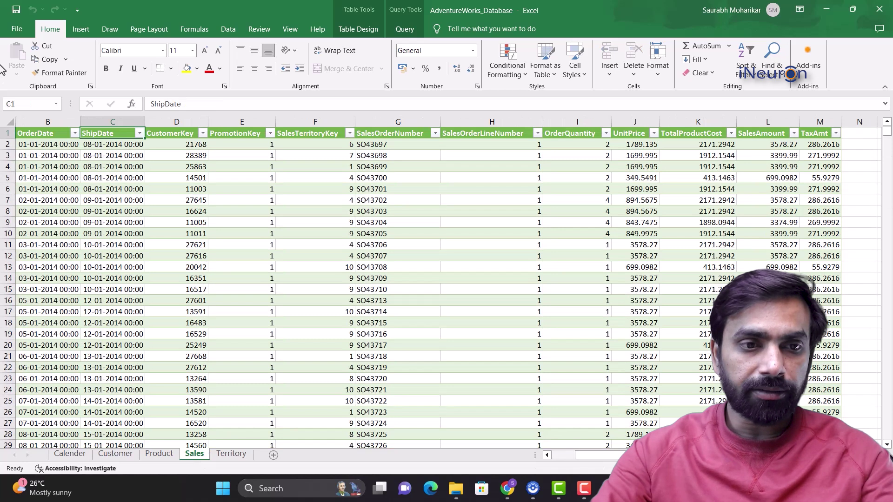
key("ctrl+Left")
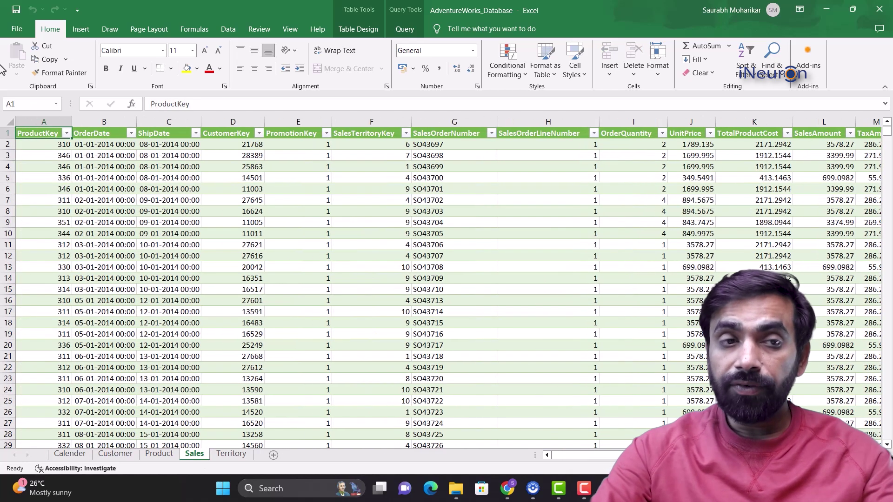
key("Right")
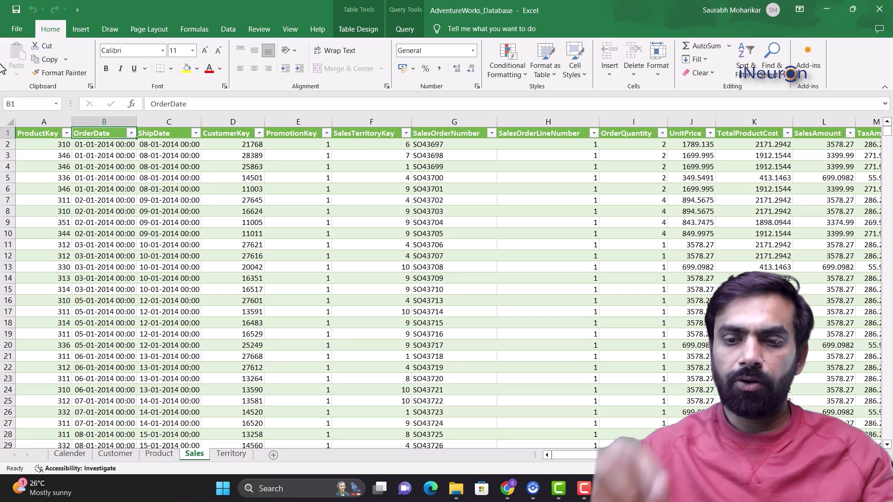
key("Right")
key("Right")
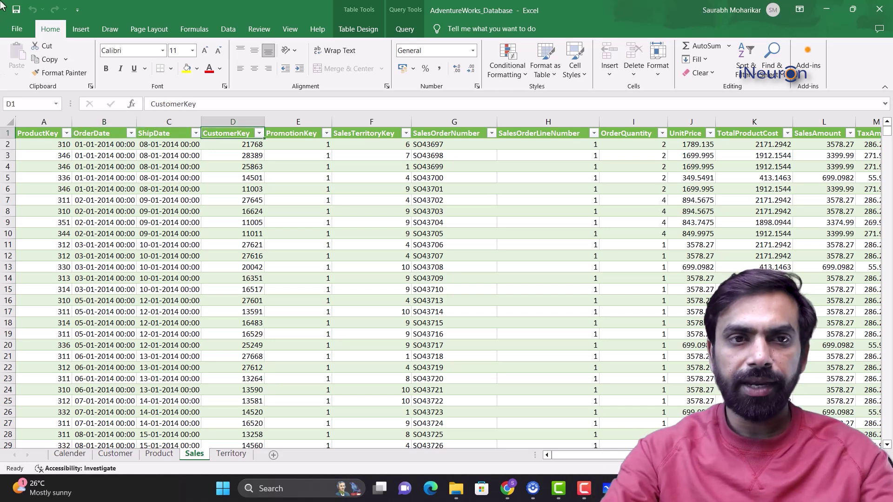
key("Right")
key("Right")
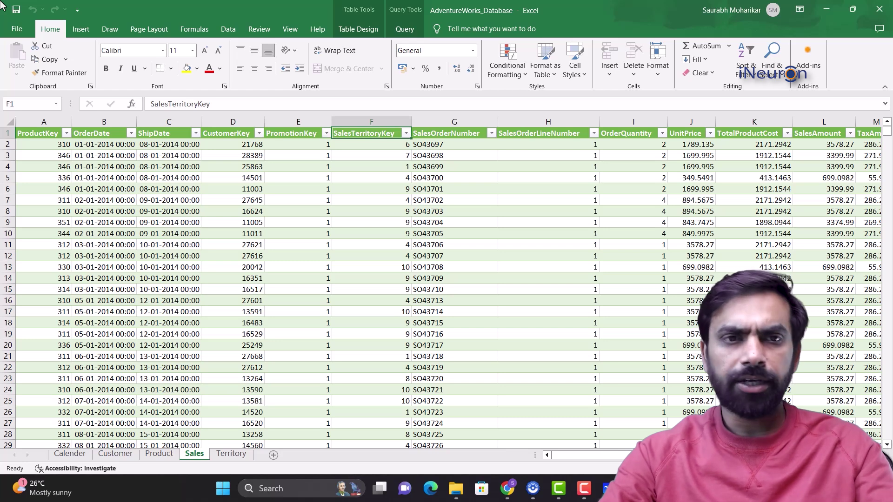
- Select the ProductKey, OrderDate, CustomerKey and SalesTerritoryKey columns of the Sales sheet one after another
left_click(39, 123)
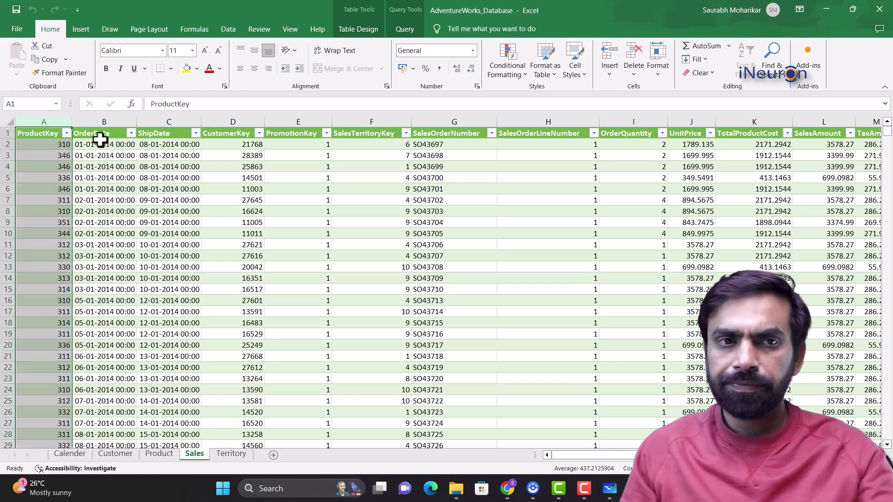
left_click(107, 120)
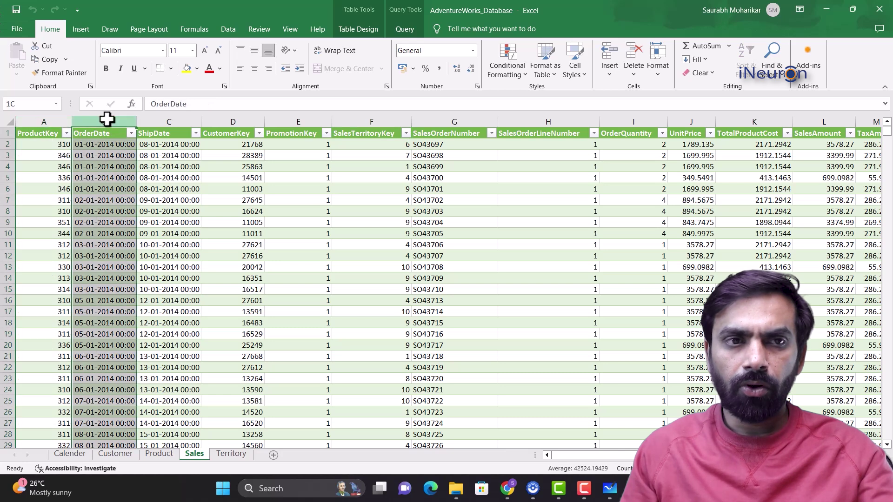
left_click(233, 120)
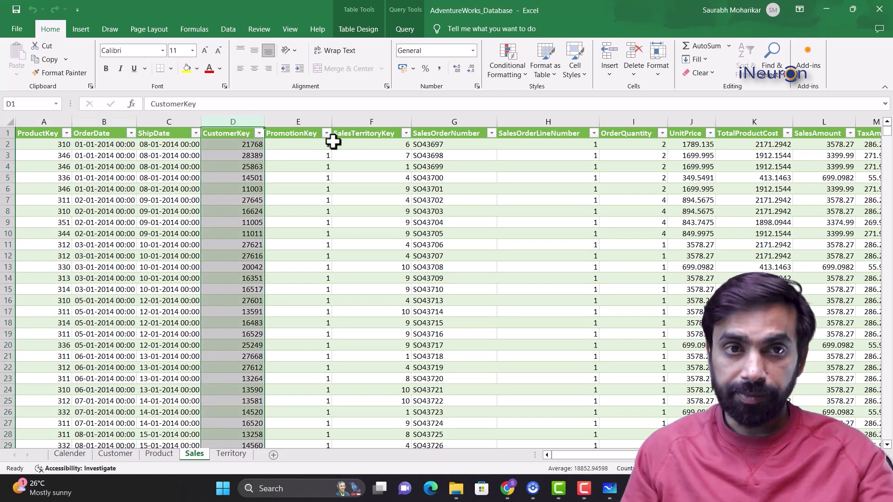
left_click(359, 121)
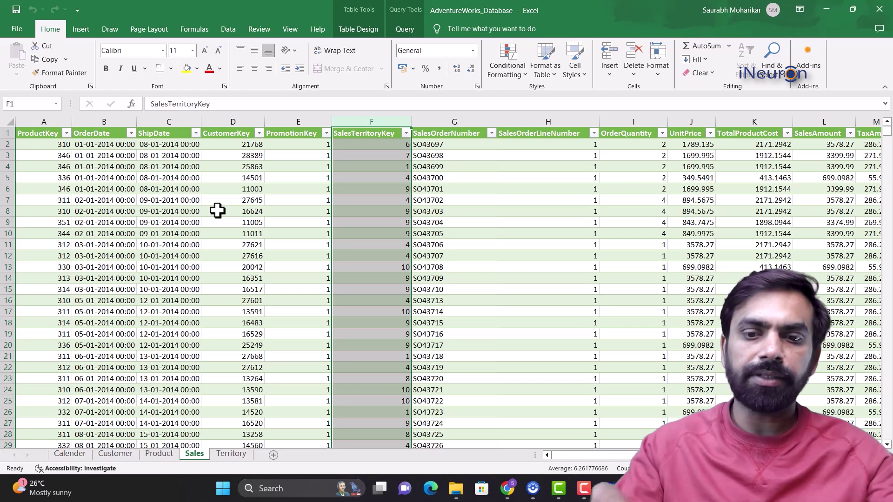
- Examine the Sales sheet's remaining headers through TaxAmt and return to the ProductKey column
key("Right")
key("Right")
key("Right")
key("Right")
key("Right")
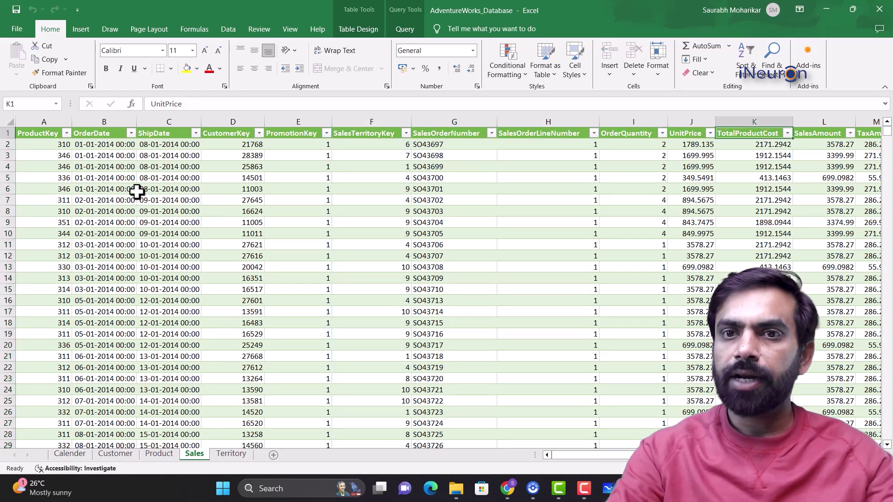
key("Left")
key("Left")
key("Left")
key("Left")
key("Left")
key("Left")
key("Left")
key("Left")
key("Left")
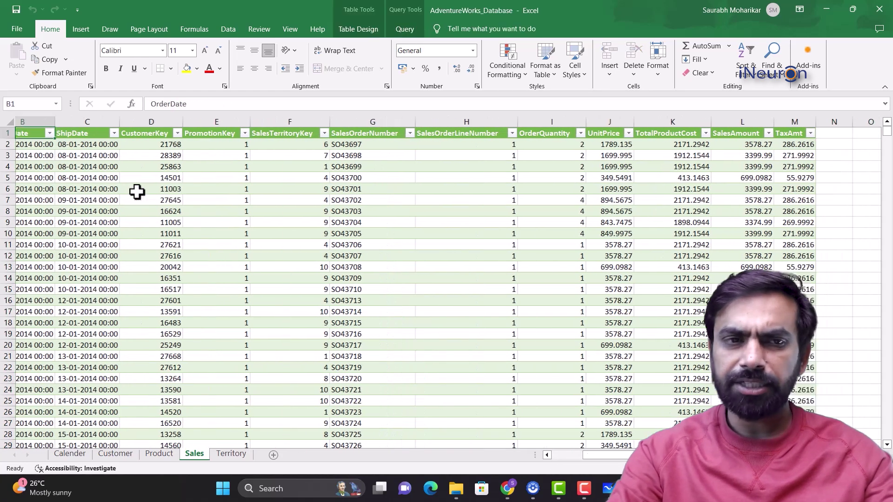
key("Left")
- Look down the ProductKey values to row 29 of the Sales sheet
key("Down")
key("Down")
key("Down")
key("Down")
key("Down")
key("Down")
key("Down")
key("Down")
key("Down")
key("Down")
key("Down")
key("Down")
key("Down")
key("Down")
key("Down")
key("Down")
key("Down")
key("Down")
key("Down")
key("Down")
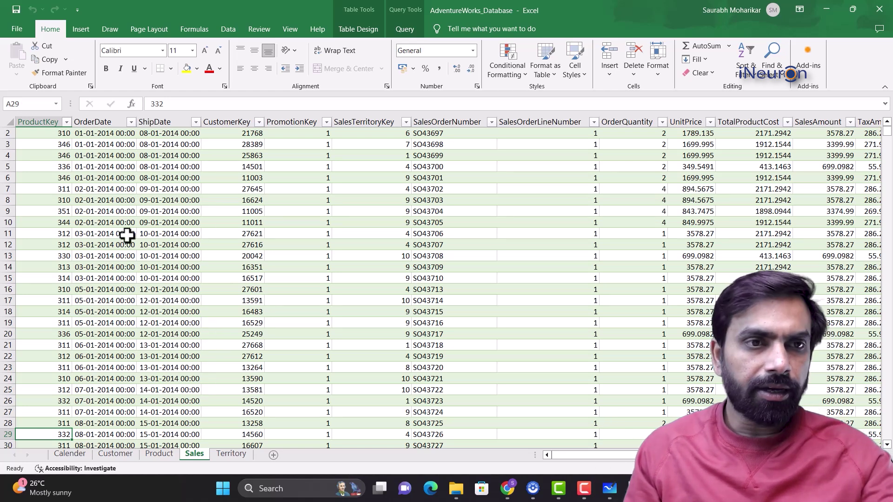
- Select the Sales sheet's ProductKey column and view the Customer sheet
scroll(121, 251, "up", 1)
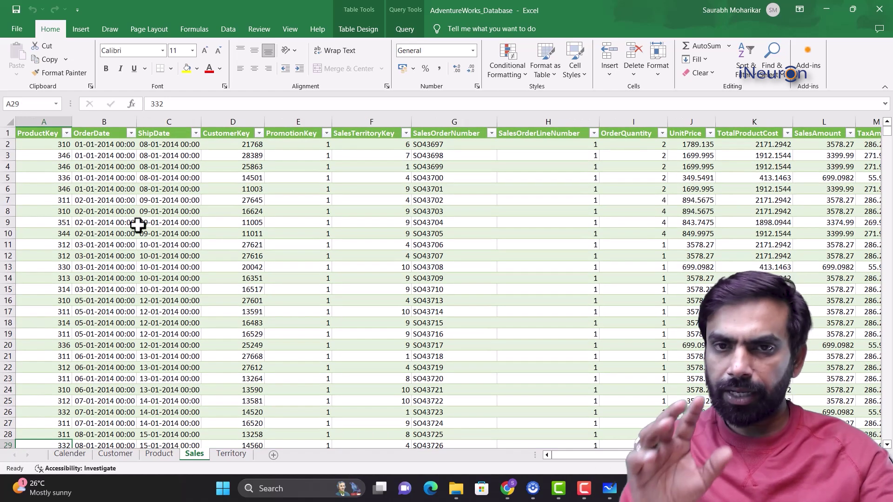
left_click(35, 115)
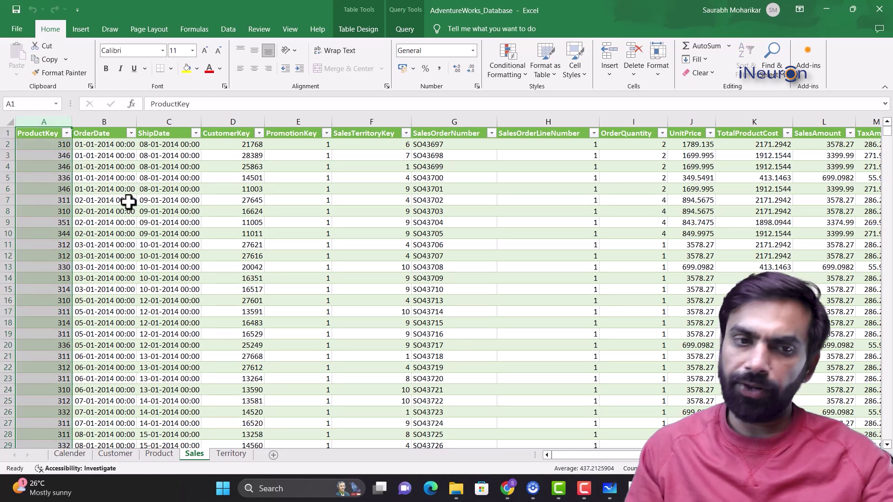
left_click(122, 455)
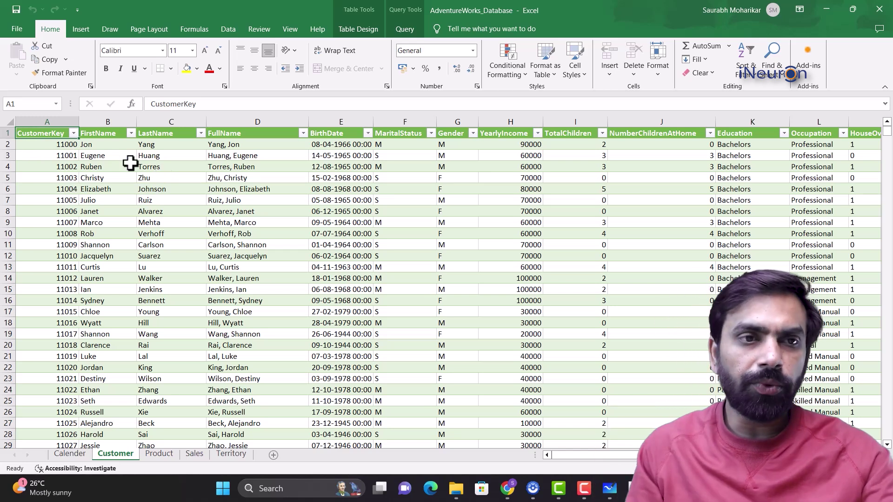
- Examine the Customer sheet's first record and its FirstName, FullName, Education and Occupation columns
left_click(4, 146)
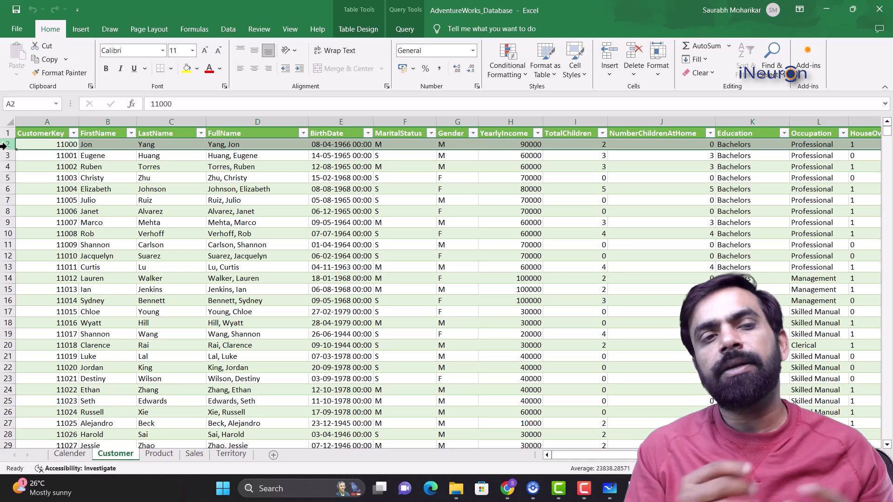
left_click(116, 122)
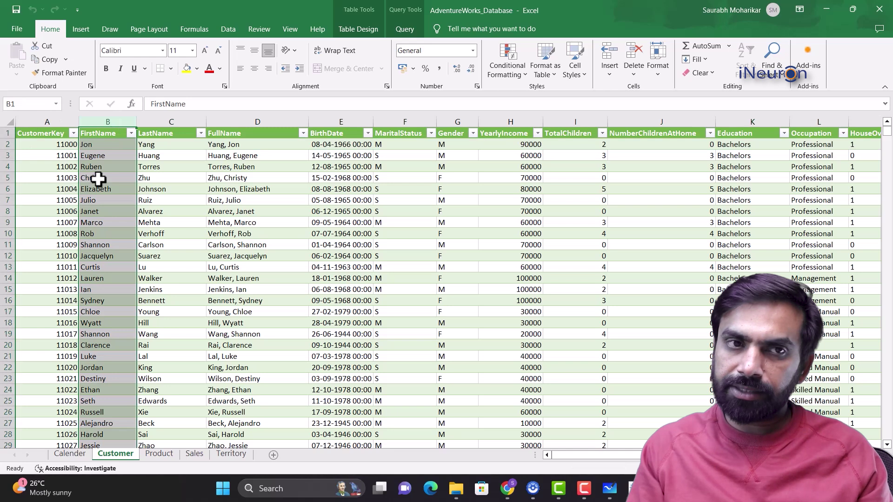
left_click(120, 155)
left_click(100, 182)
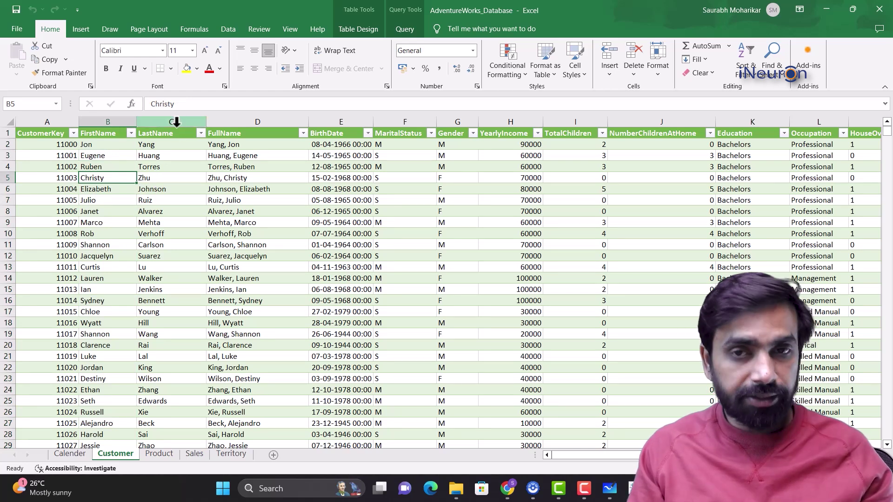
left_click(238, 122)
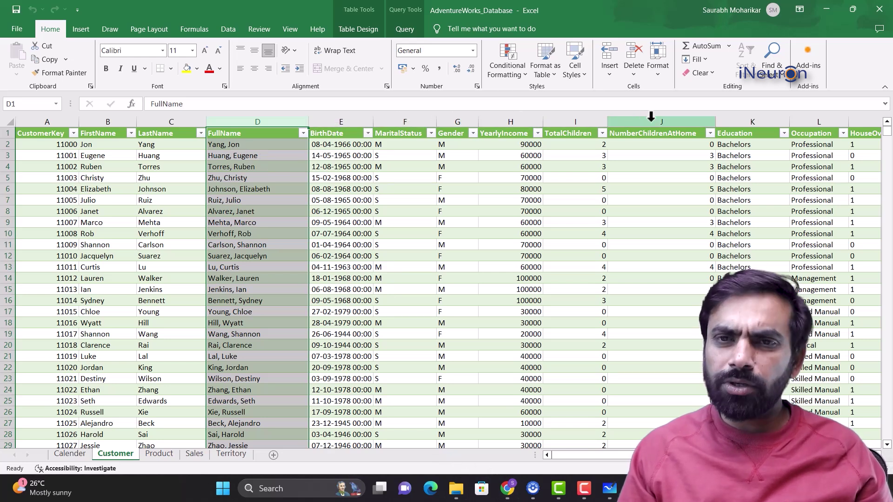
left_click(733, 120)
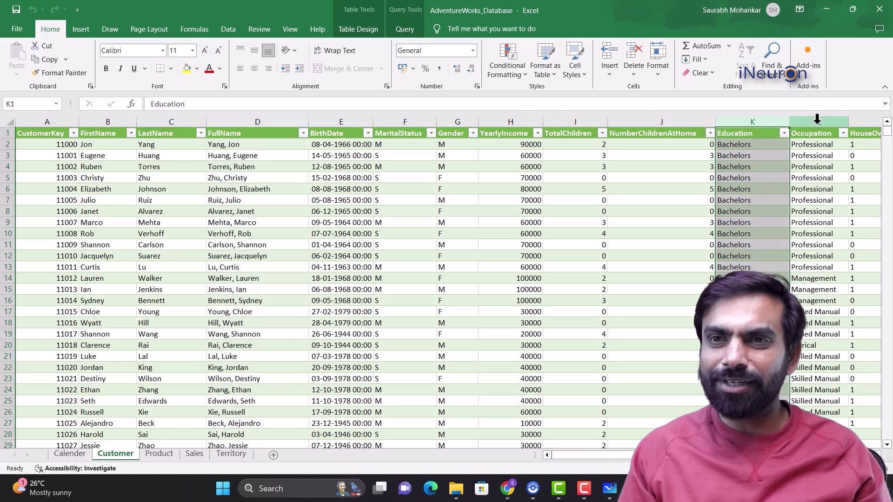
left_click(818, 120)
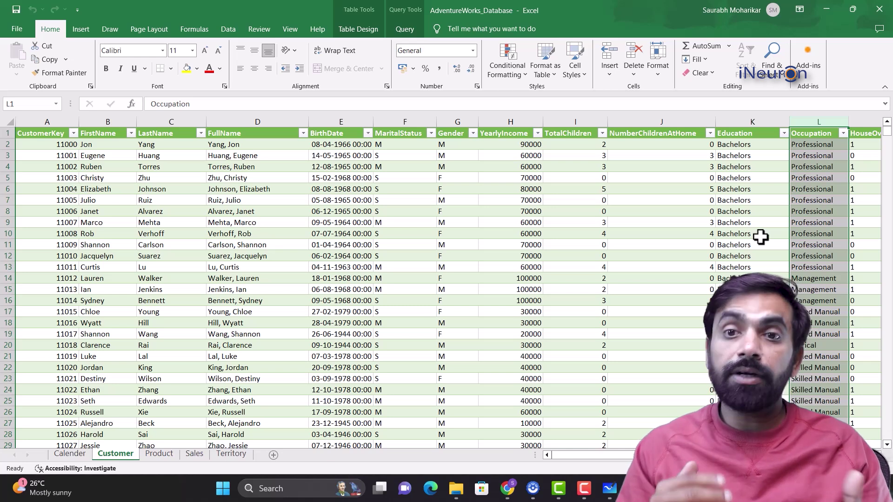
- Select the Customer sheet's CustomerKey column and one of its keys, and the Product sheet's ProductKey column
left_click(47, 121)
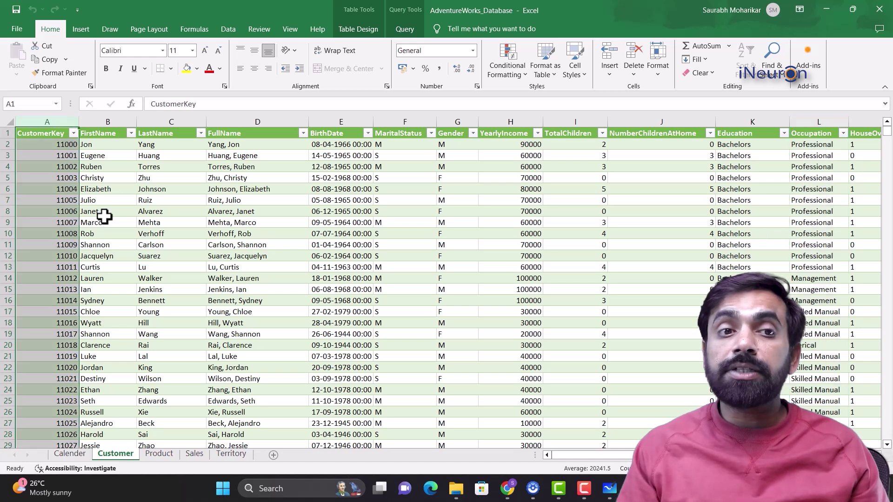
left_click(58, 199)
left_click(65, 179)
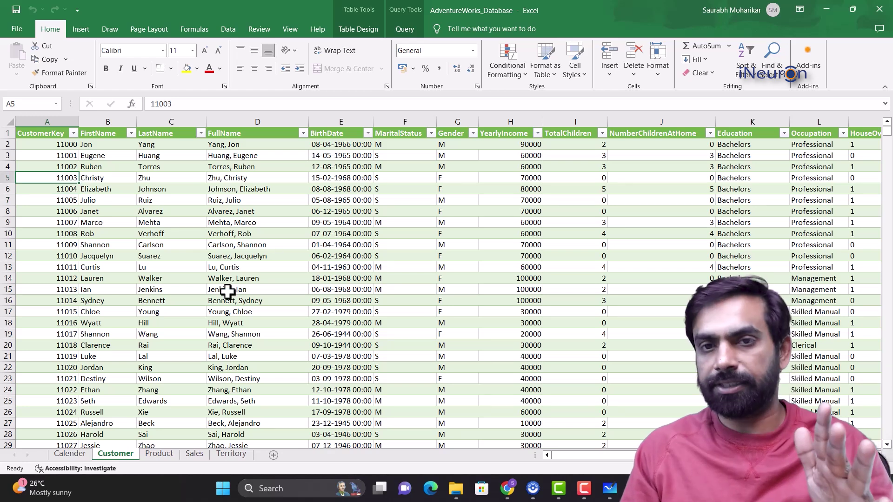
left_click(159, 457)
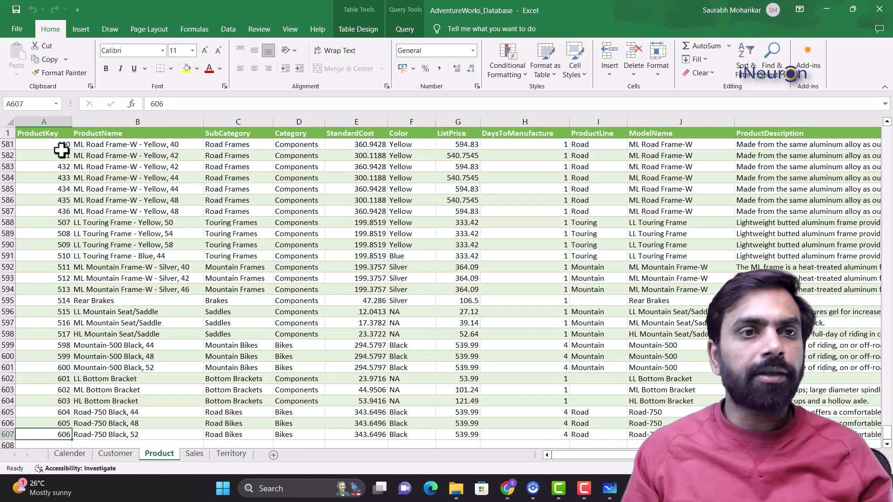
left_click(48, 119)
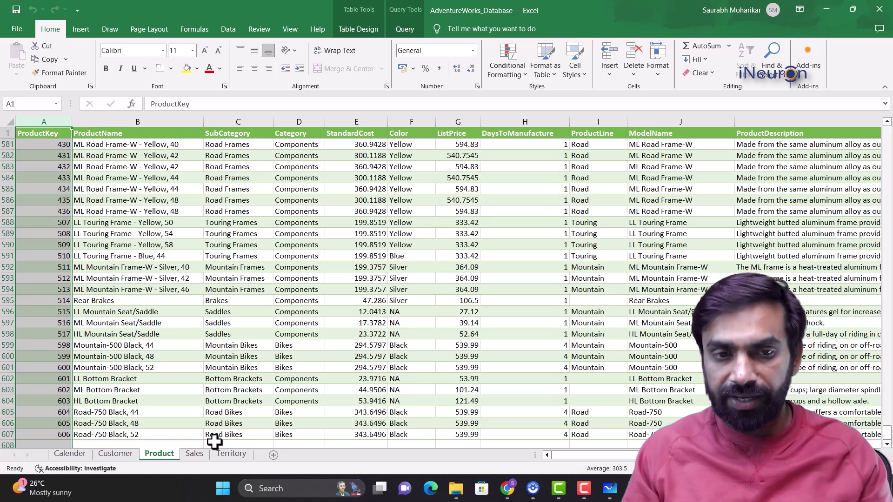
- Inspect the Sales sheet's ProductKey, ShipDate and SalesOrderNumber columns, and select the Territory sheet's SalesTerritoryKey column
left_click(198, 457)
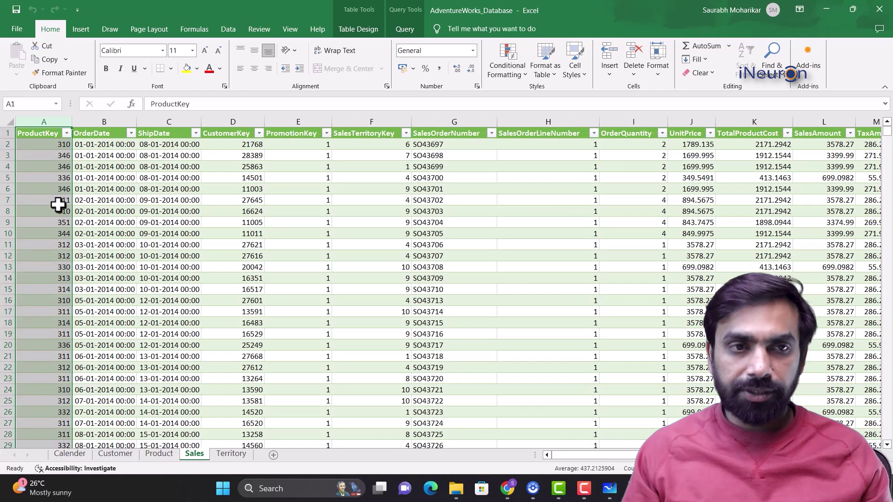
left_click(68, 192)
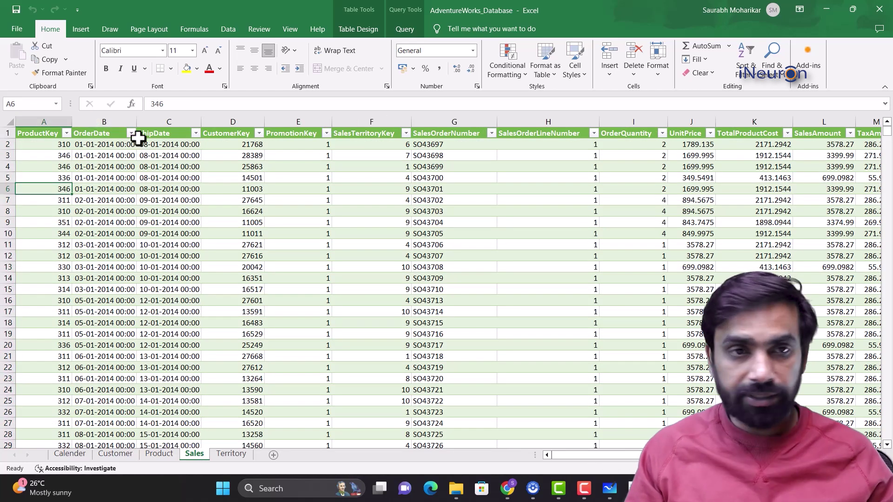
left_click(173, 120)
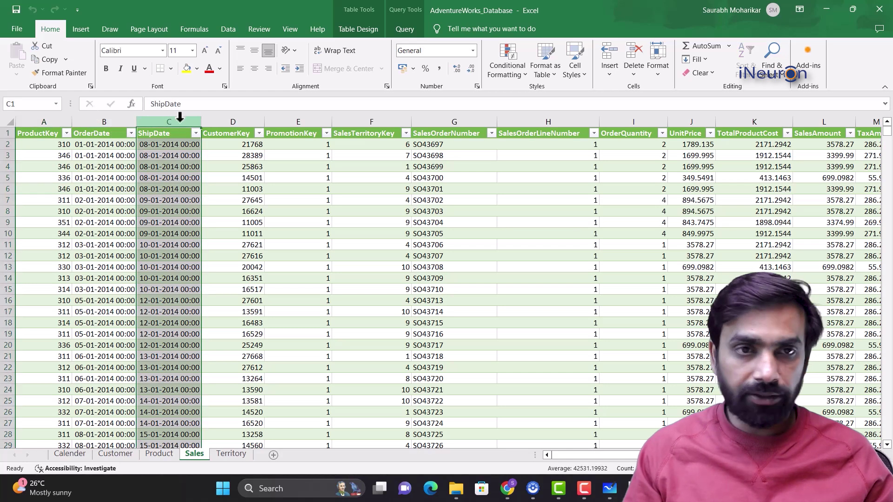
left_click(420, 122)
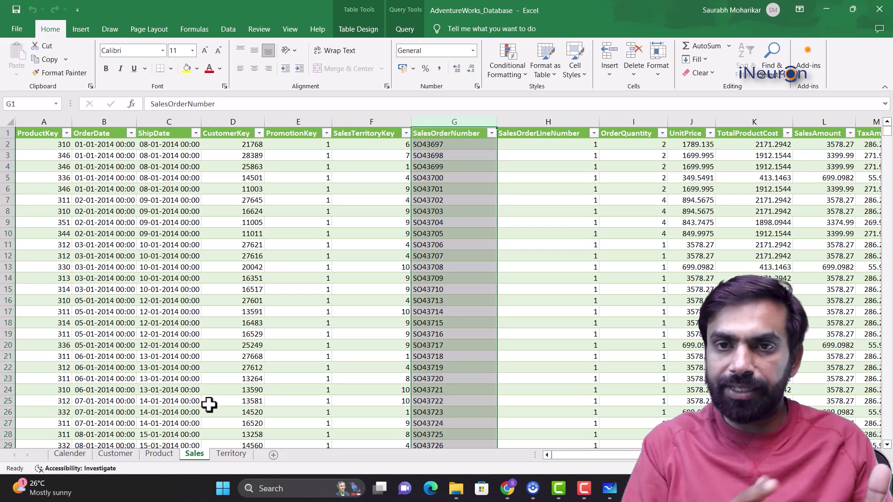
left_click(228, 457)
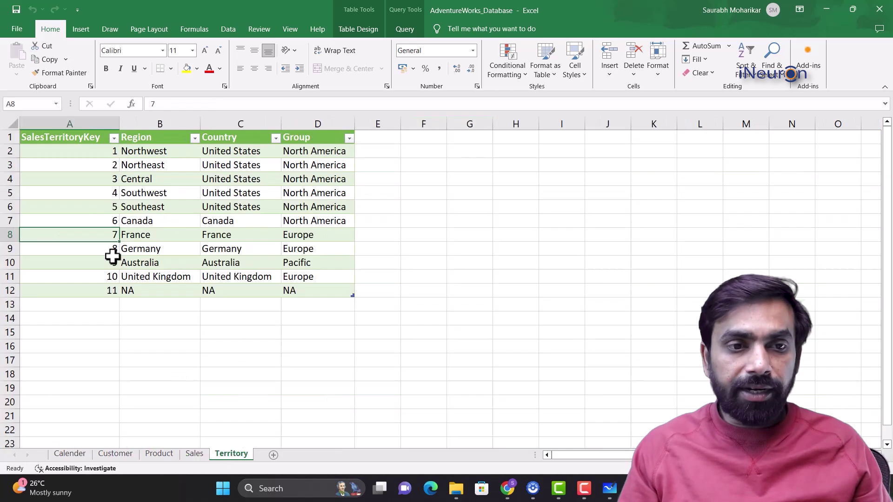
left_click(77, 120)
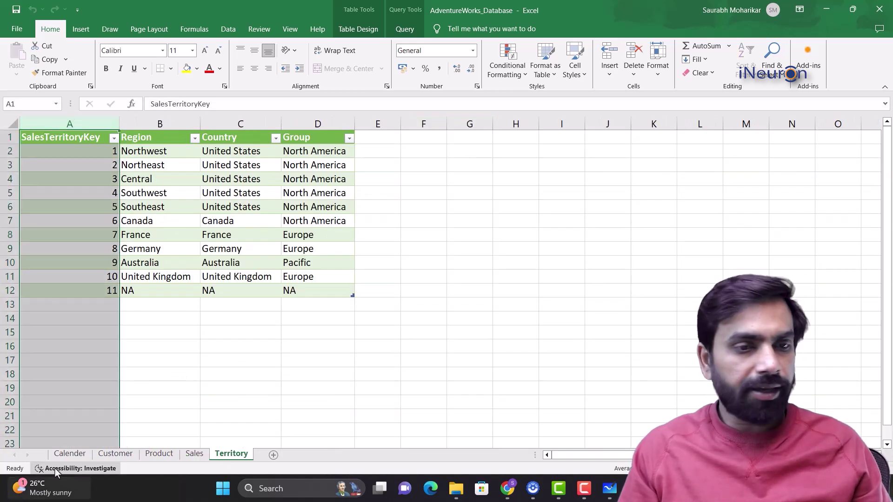
- View the Calender sheet from its first column and go to the Date header in cell A1
left_click(69, 454)
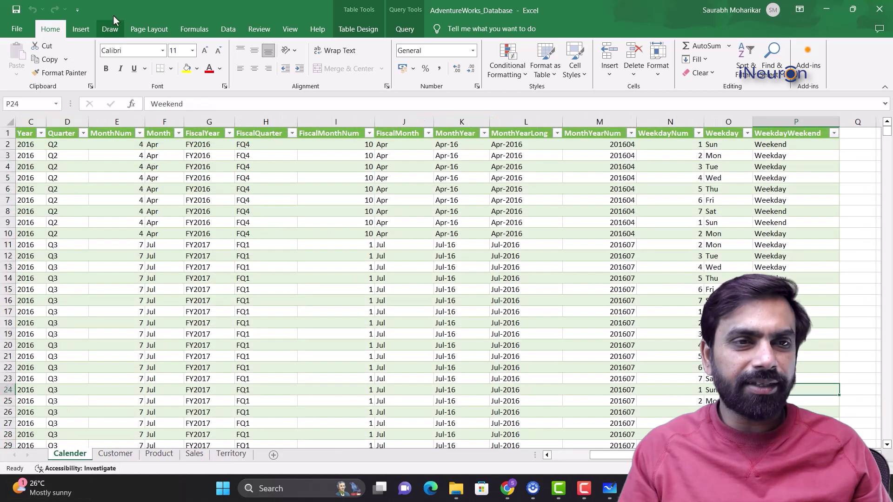
left_click(85, 201)
key("Left")
key("Left")
key("Left")
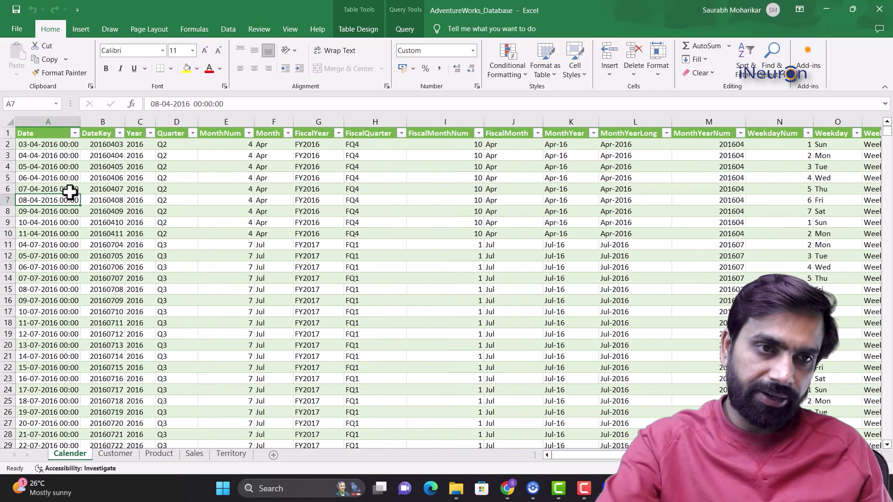
key("Up")
key("Up")
key("Up")
key("Up")
key("Up")
key("Up")
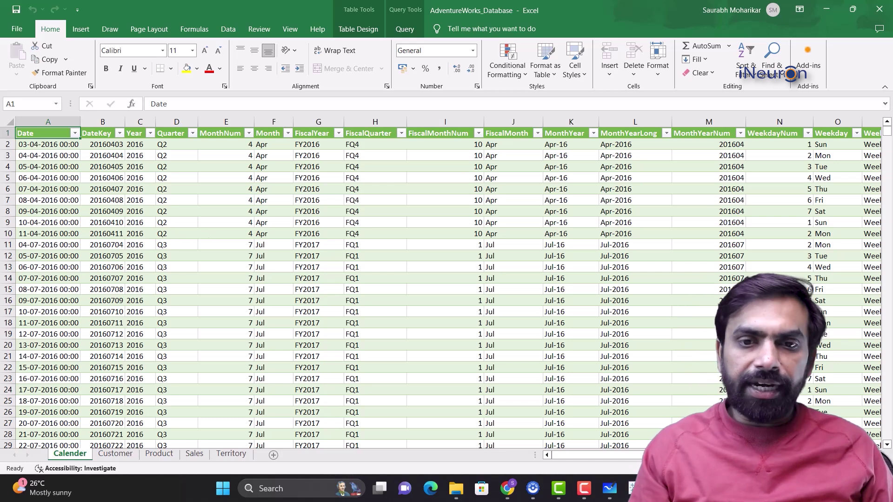
- Switch to Tableau Public with the AdventureWorks_Database data source
mouse_move(634, 488)
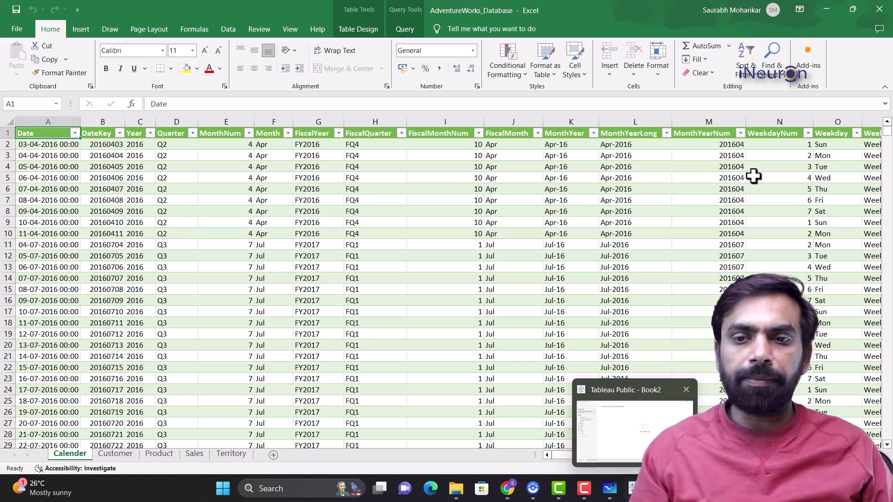
key("alt+Tab")
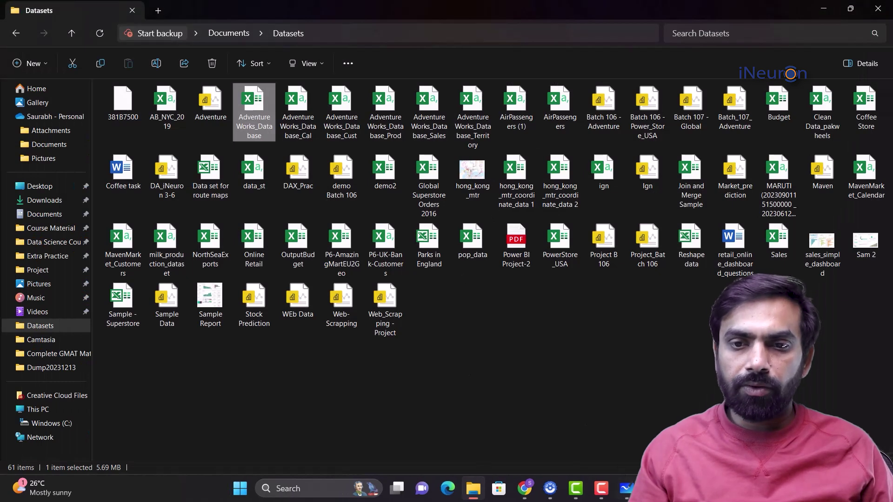
key("alt+Tab")
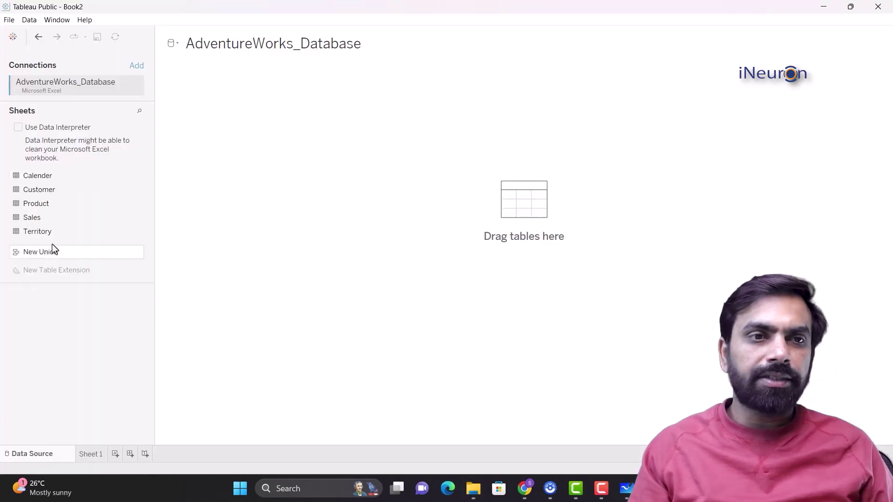